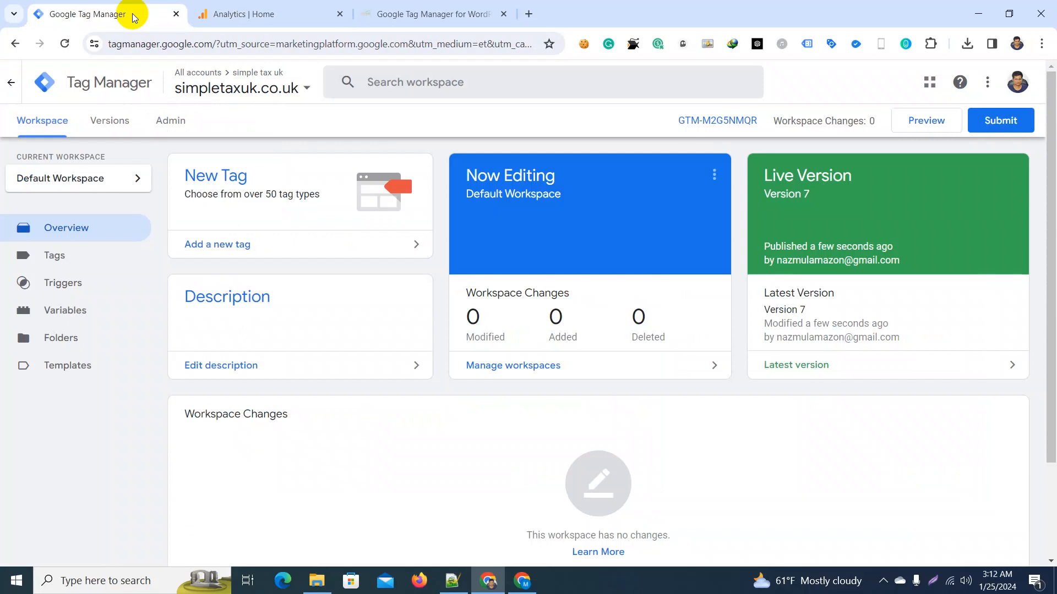
left_click(265, 15)
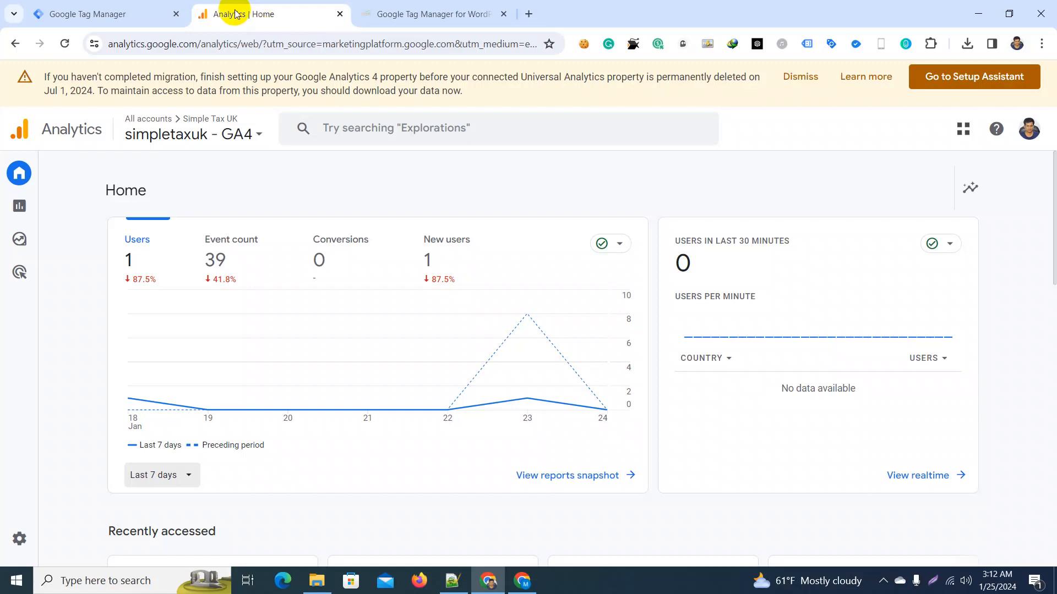
left_click(129, 14)
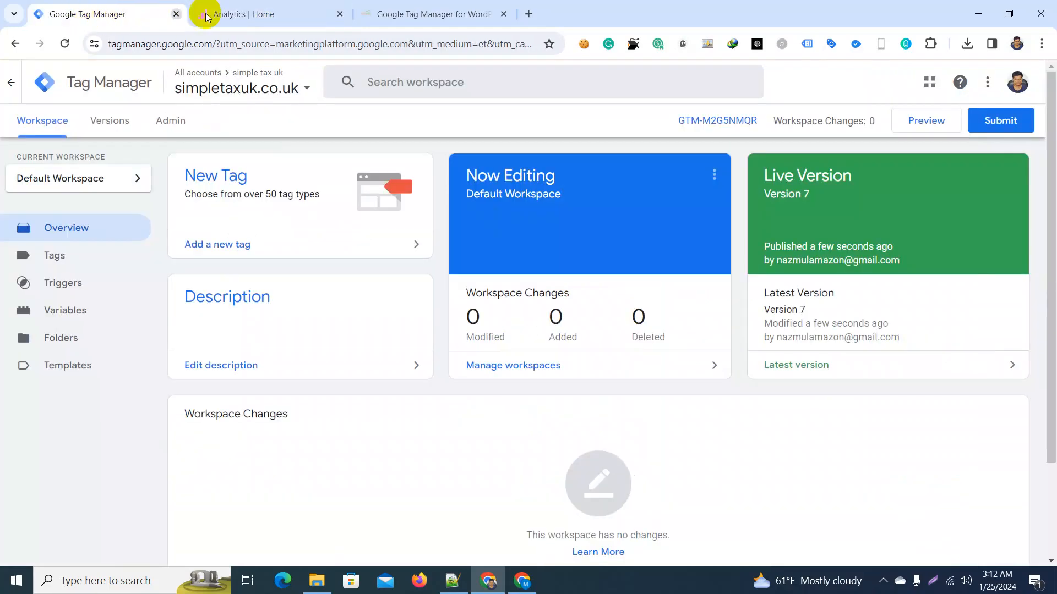
left_click(264, 14)
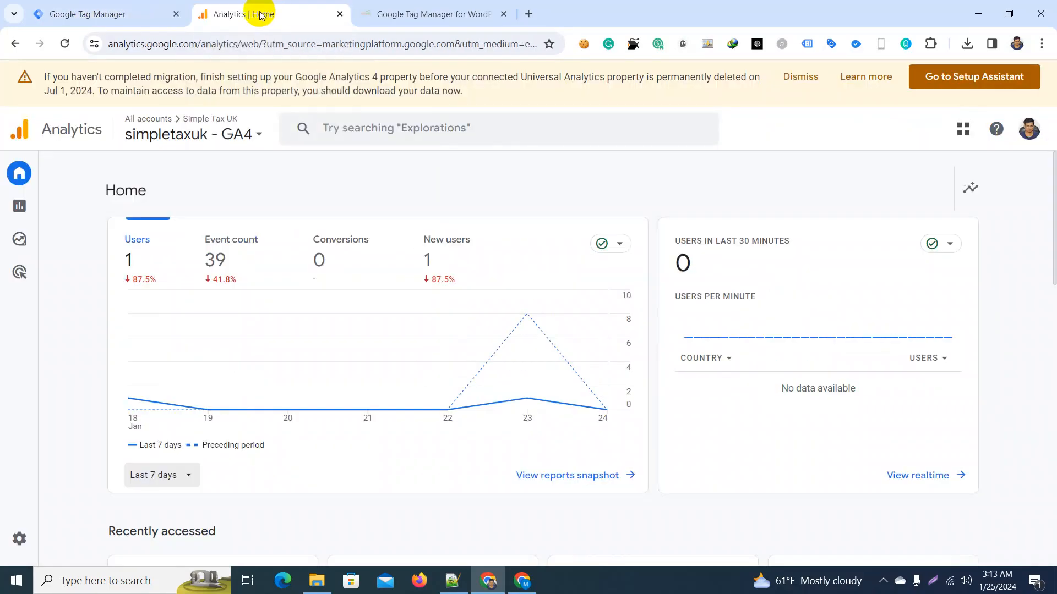
left_click(125, 14)
left_click(249, 15)
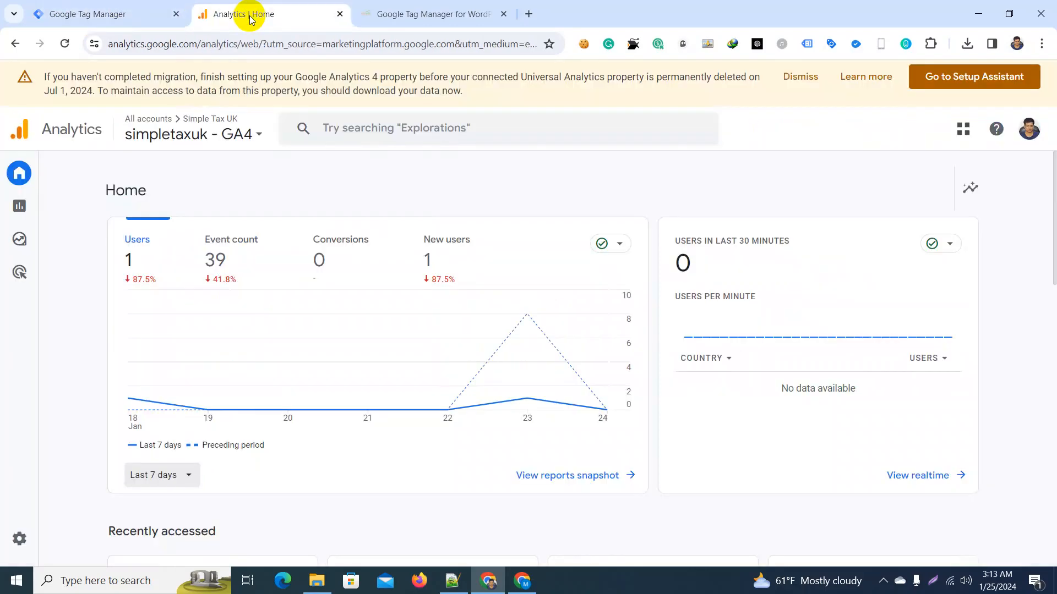
left_click(124, 16)
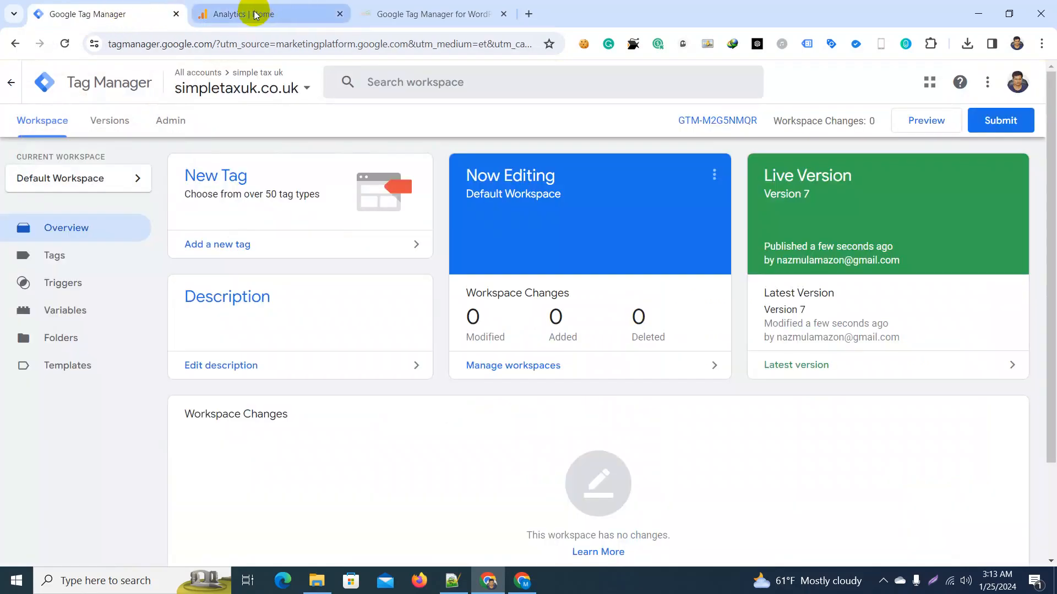
mouse_move(255, 15)
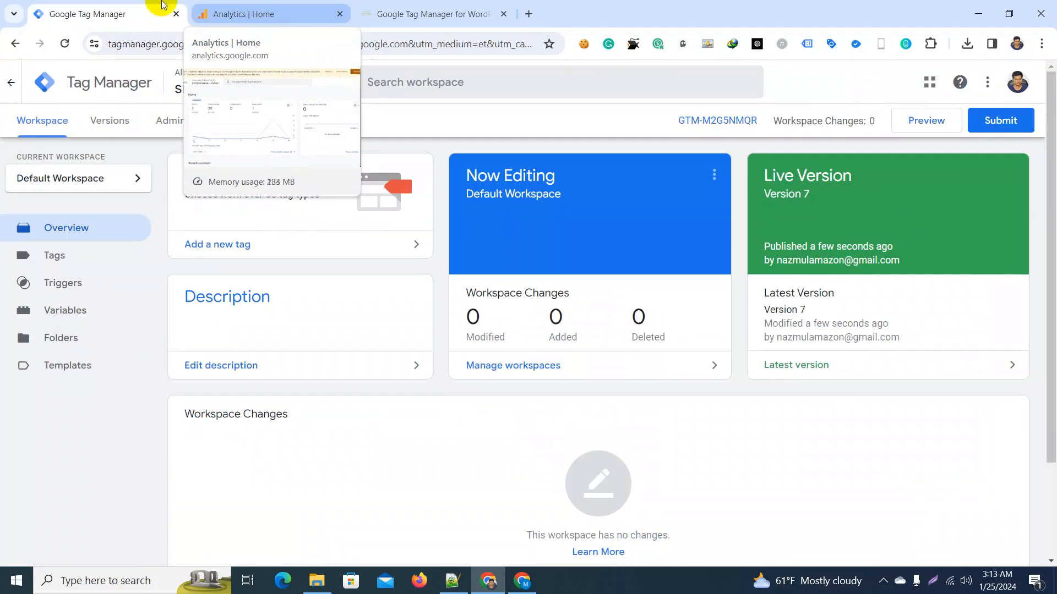
left_click(236, 13)
left_click(117, 16)
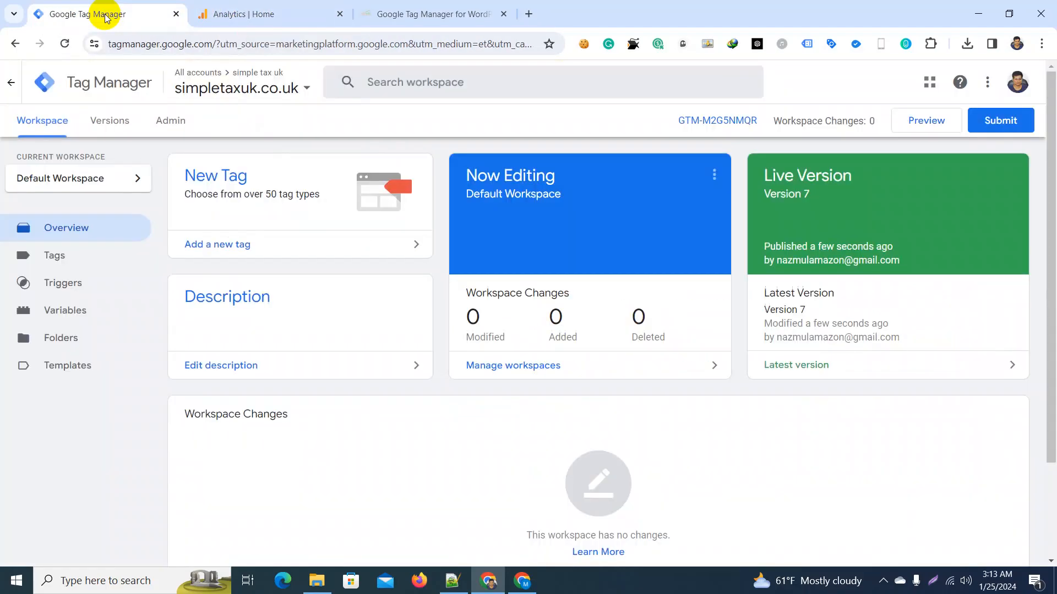
left_click(252, 17)
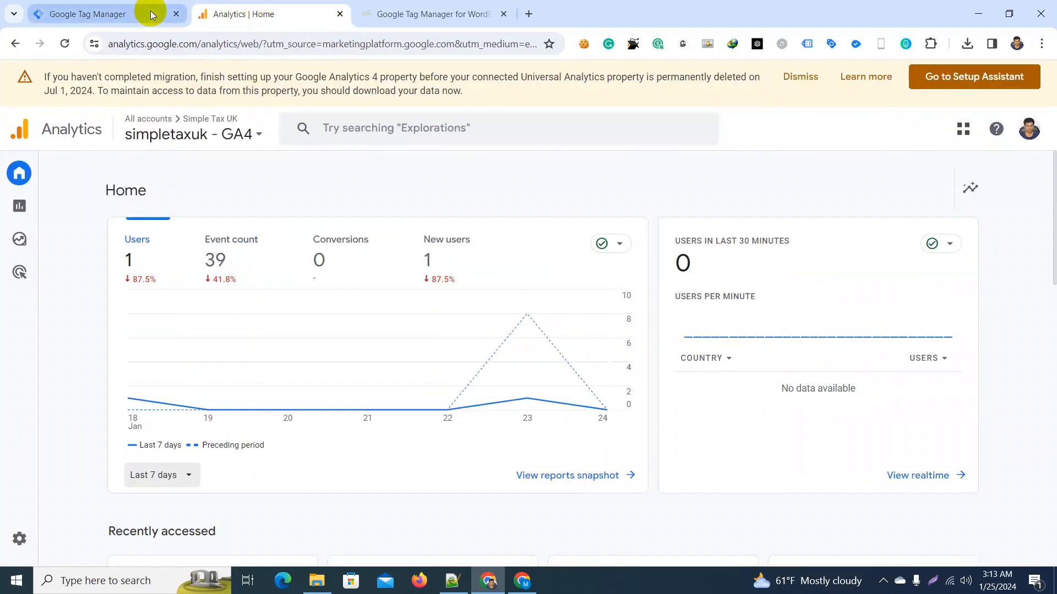
left_click(148, 12)
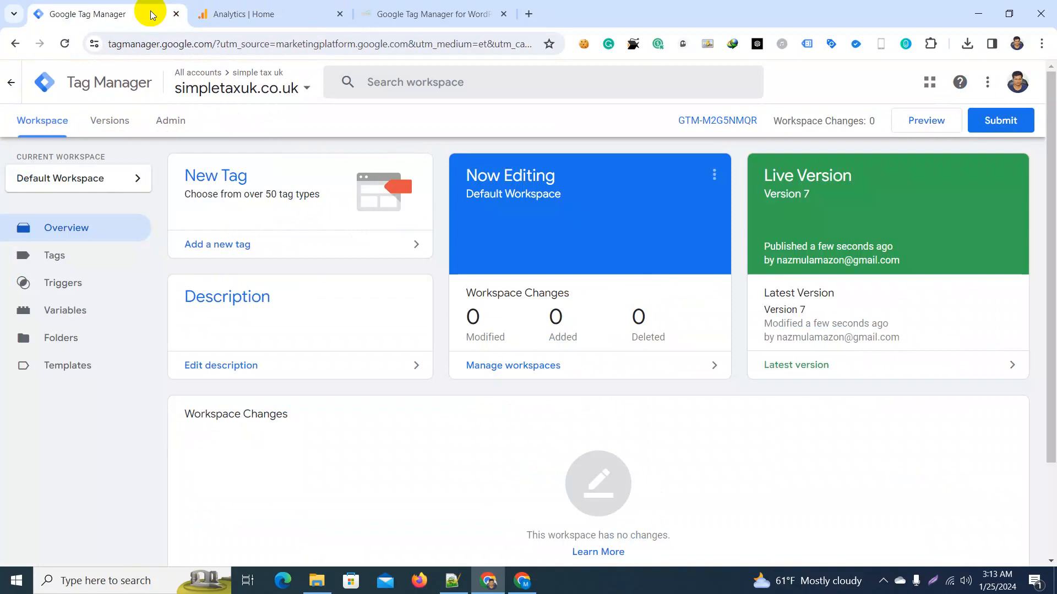
Step: Switch to Google Analytics, open the simpletaxuk - GA4 web stream's details from the admin data streams, and copy its measurement ID
left_click(234, 15)
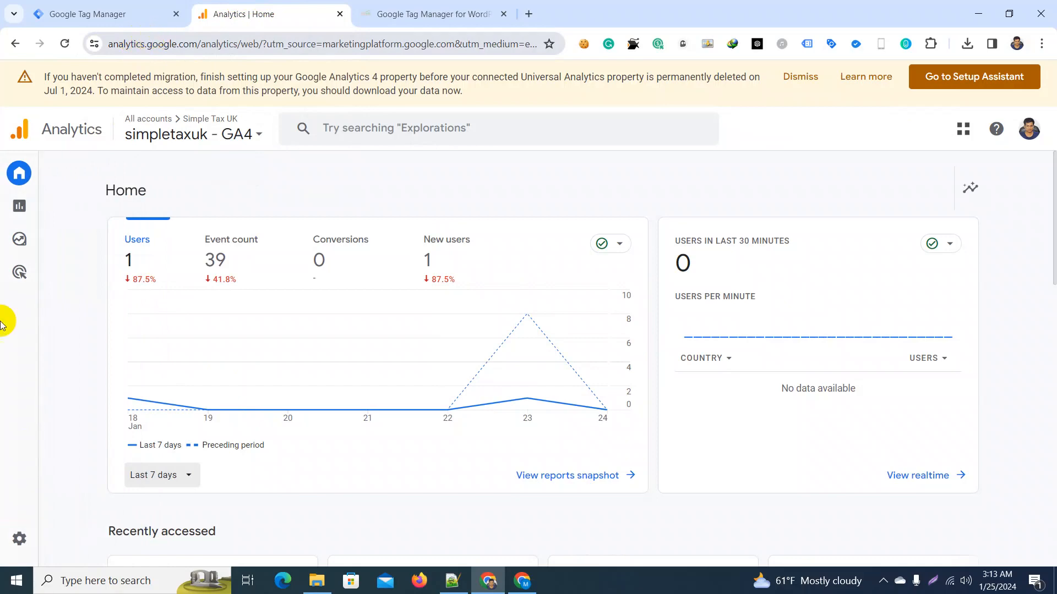
mouse_move(12, 524)
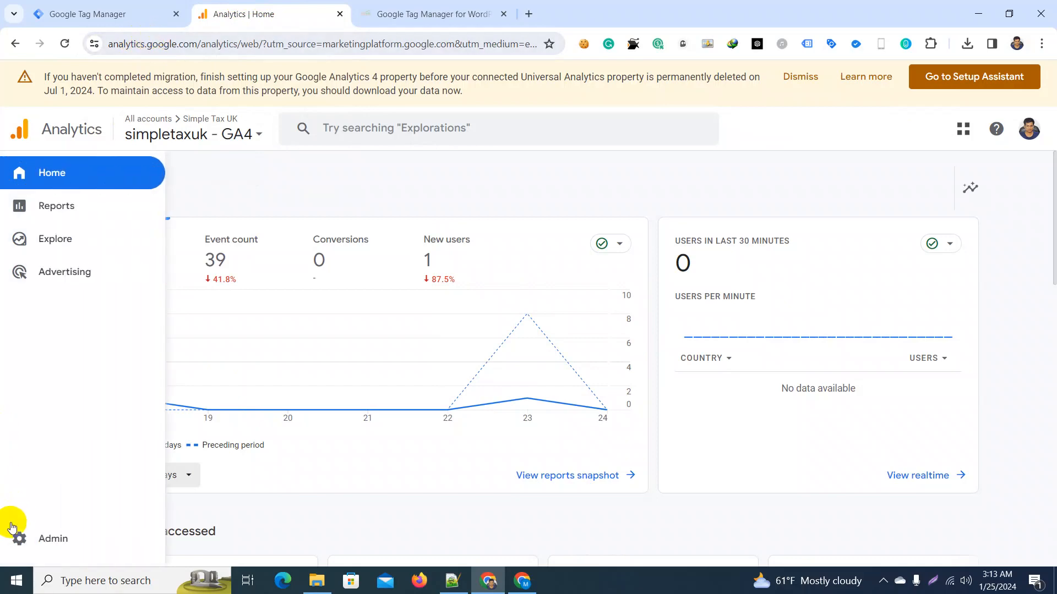
left_click(54, 539)
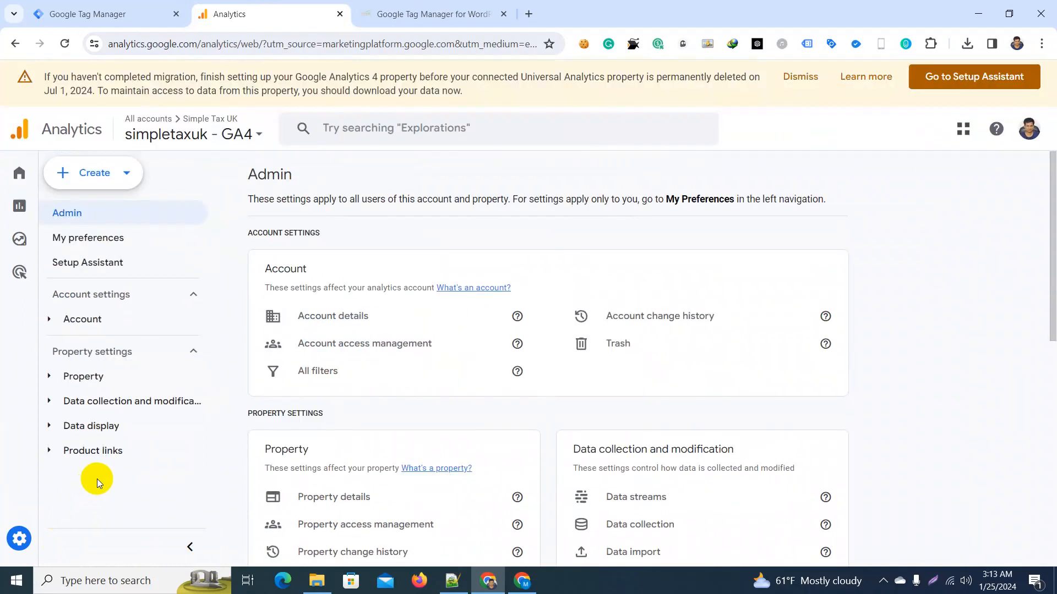
mouse_move(2, 286)
left_click(643, 503)
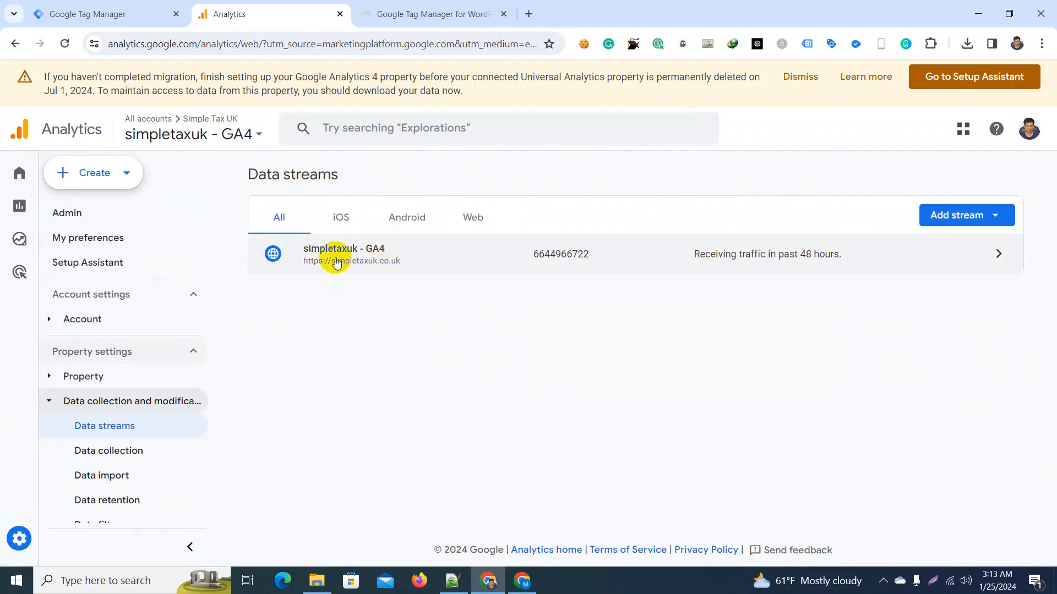
left_click(361, 254)
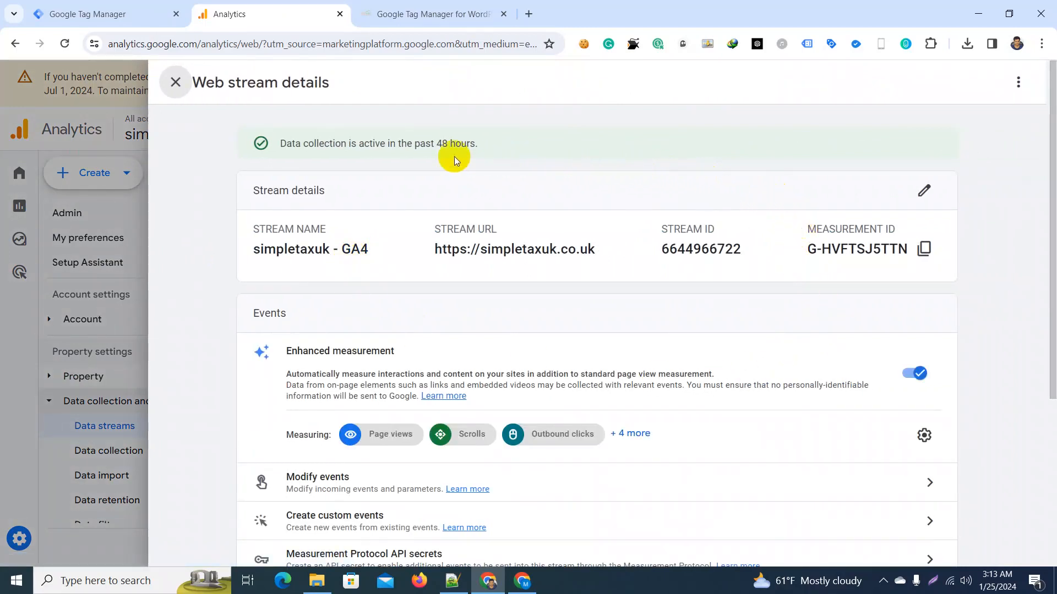
left_click_drag(810, 230, 892, 227)
left_click(890, 228)
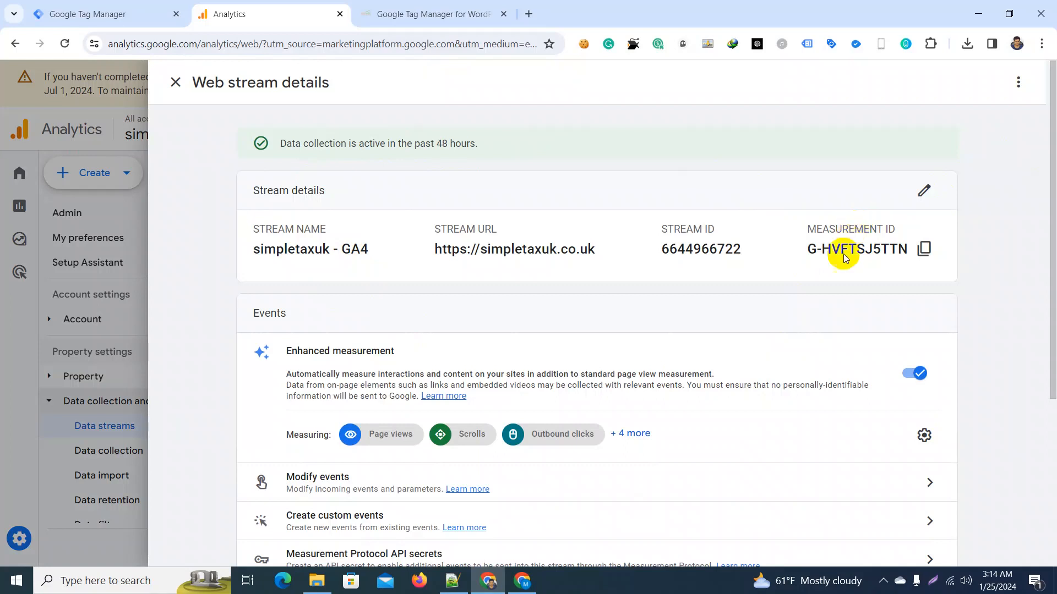
left_click(924, 257)
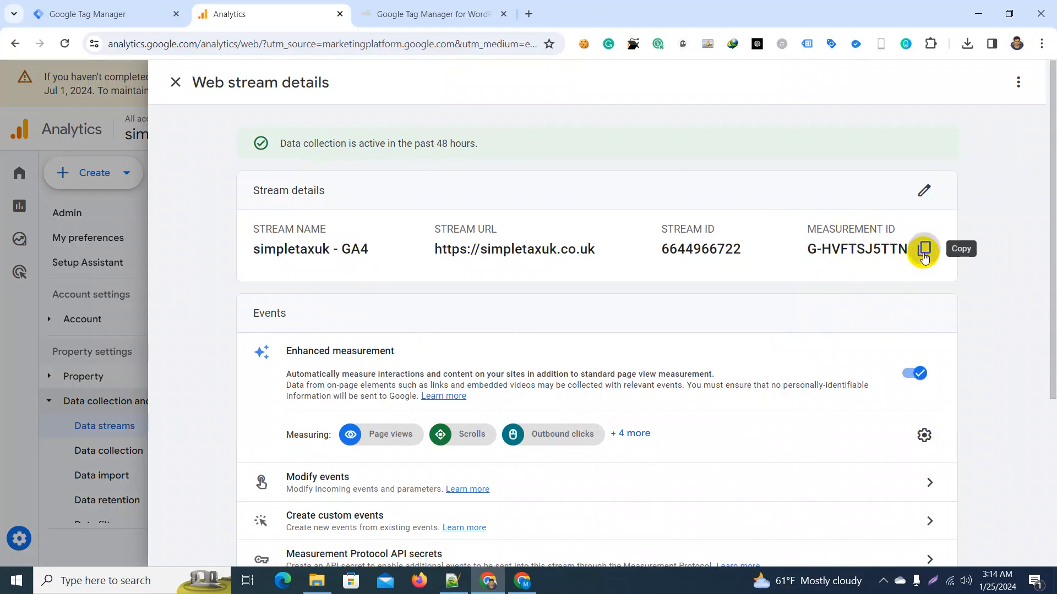
Step: Switch to Google Tag Manager and create a new tag named "ga4 simpletax Tag"
left_click(122, 14)
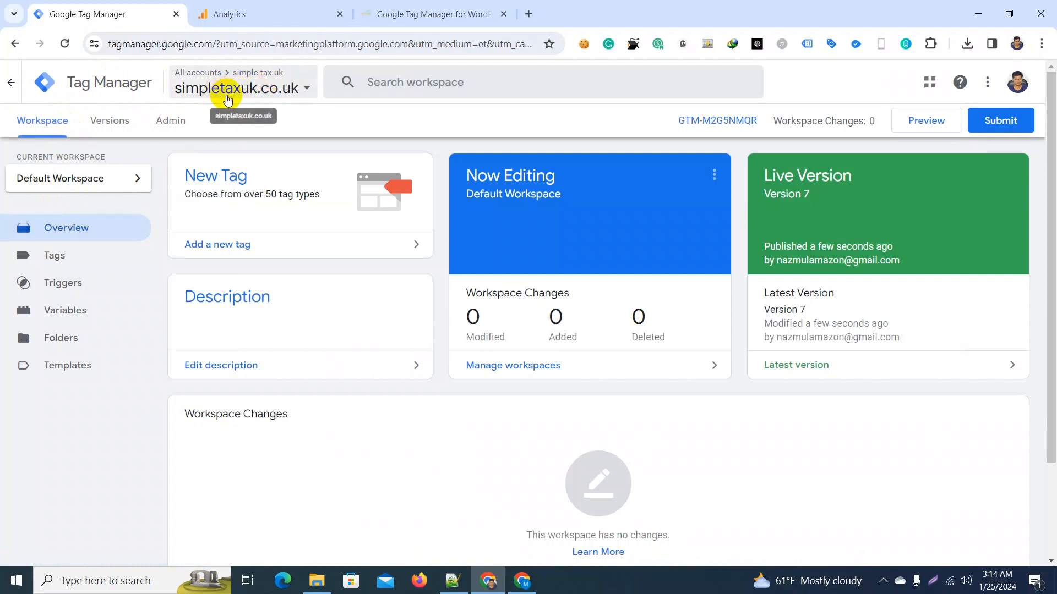
left_click(66, 263)
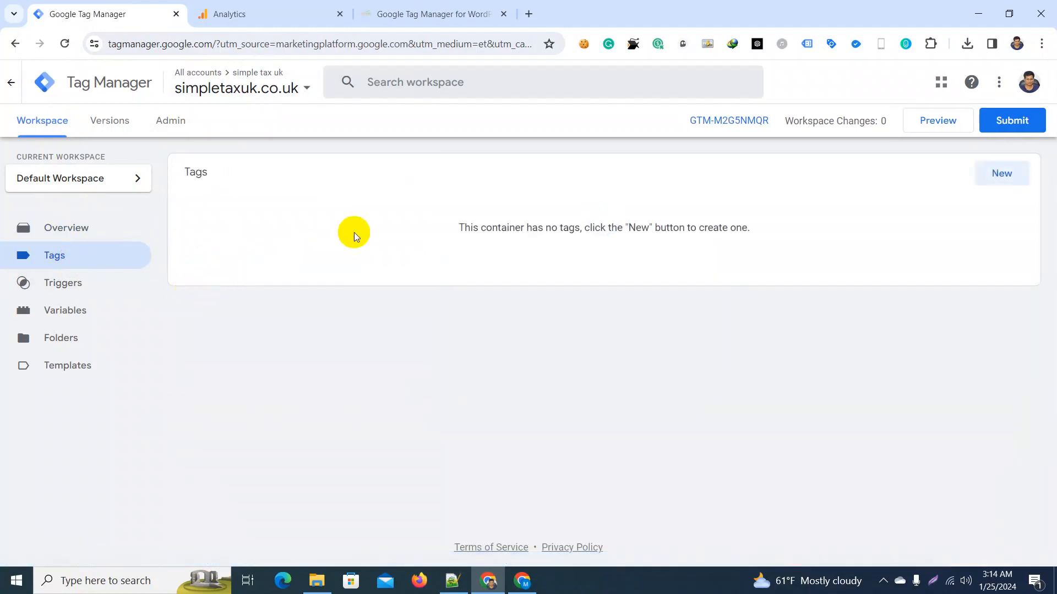
left_click(998, 175)
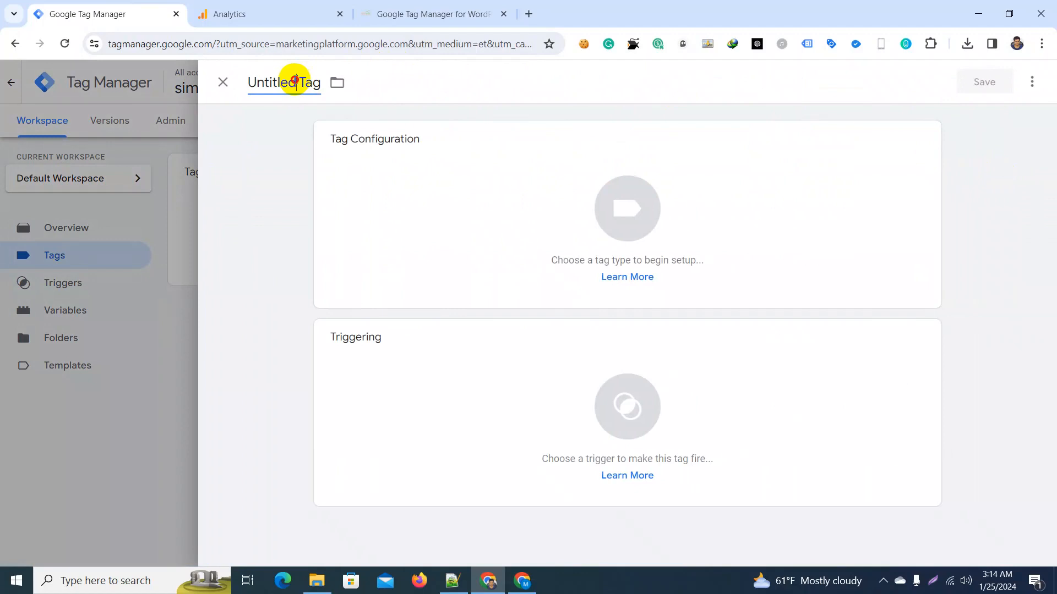
left_click_drag(296, 81, 242, 86)
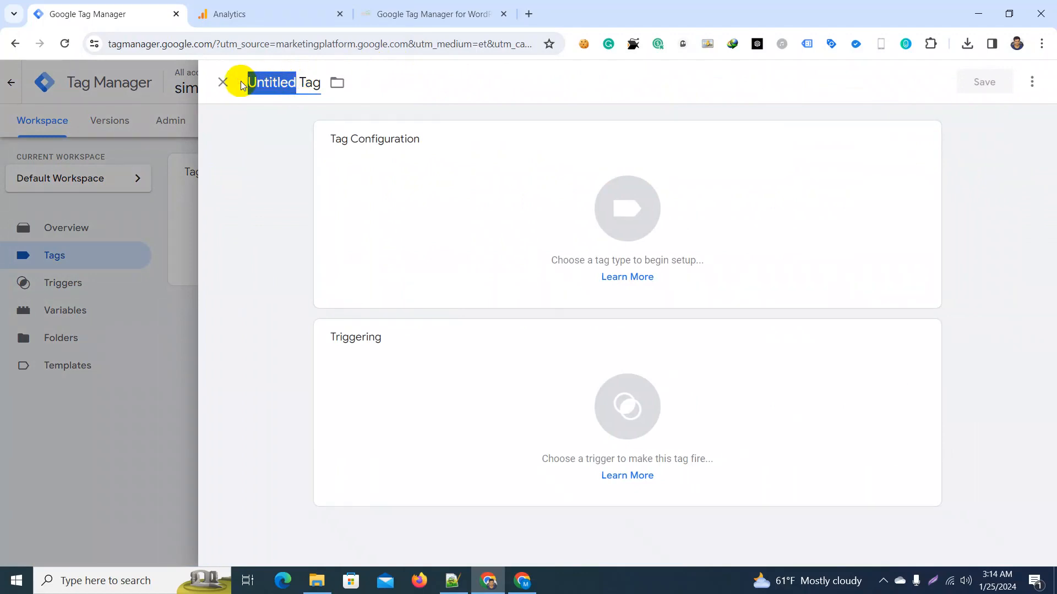
type("ga4")
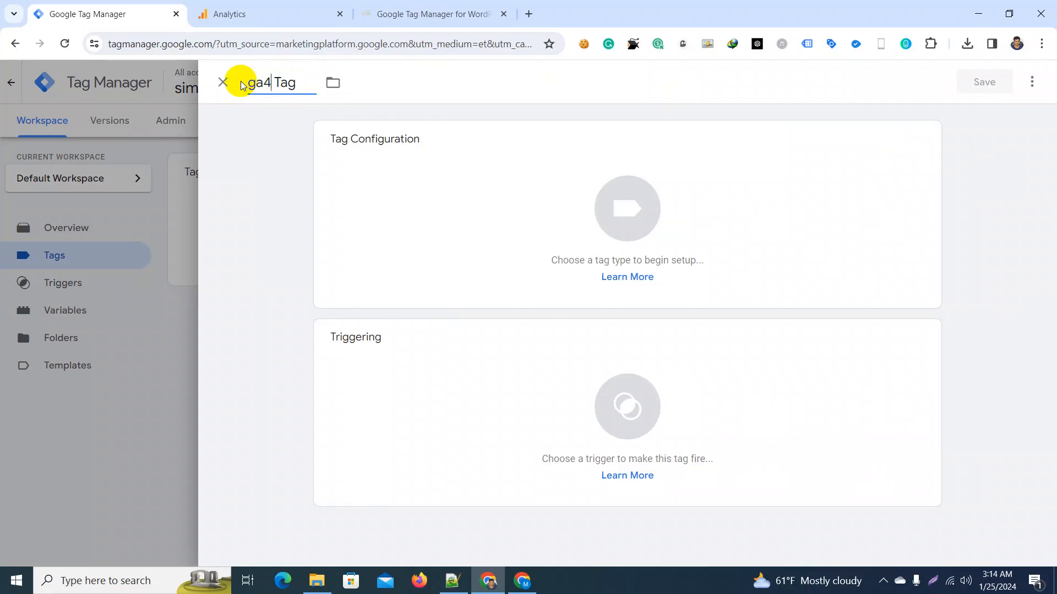
type(" simpletax")
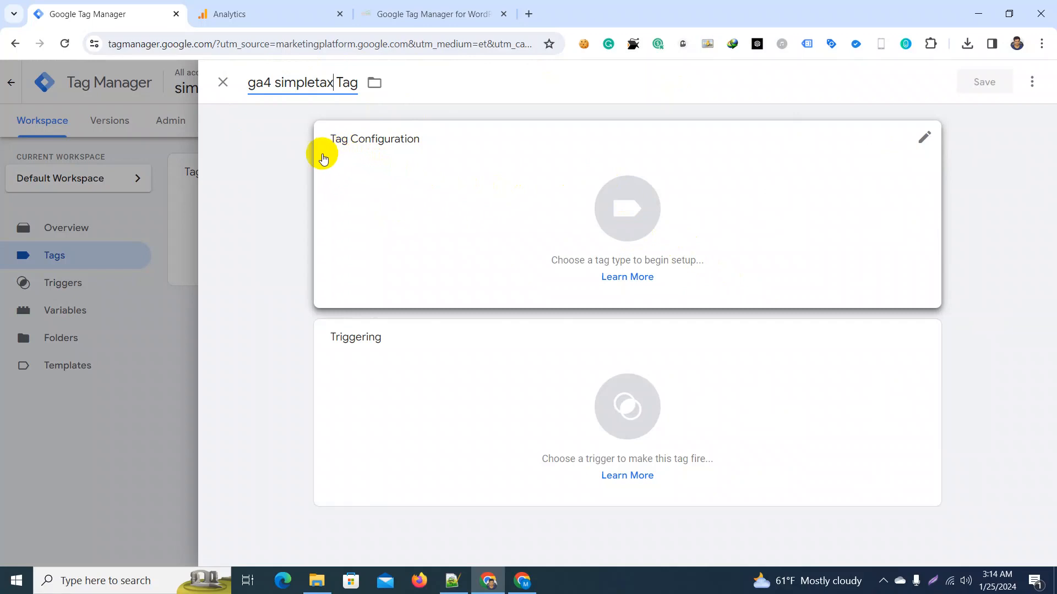
Step: Set the tag type to Google Tag from the Google Analytics tag types
left_click(636, 208)
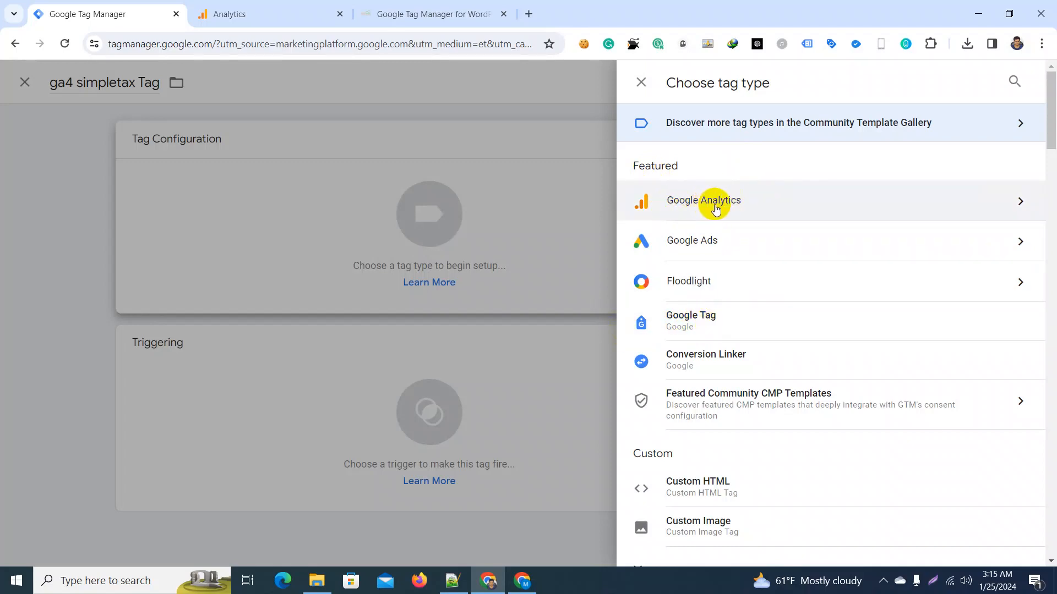
left_click(777, 205)
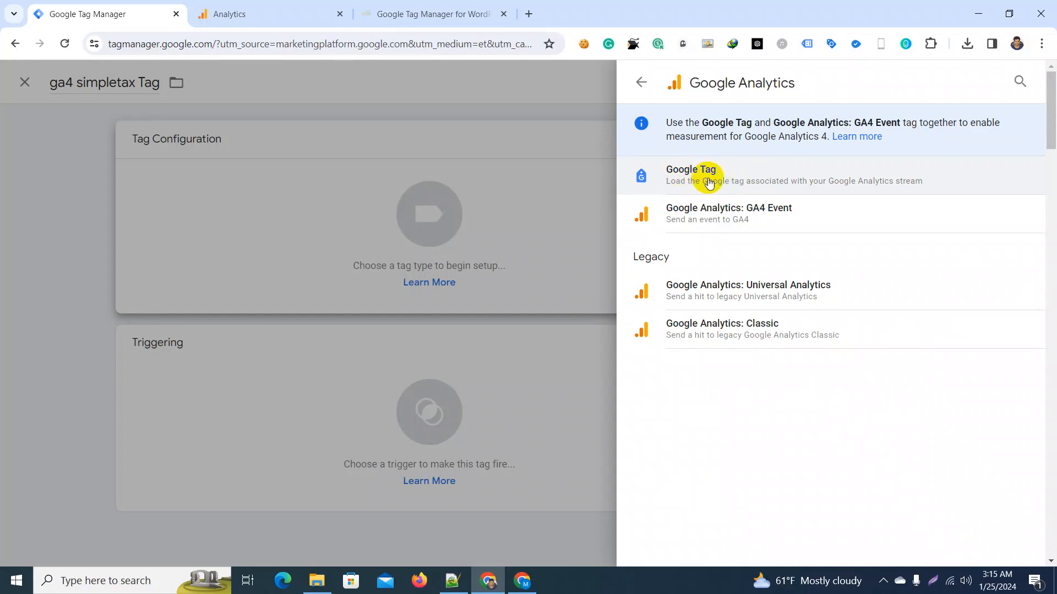
left_click(709, 179)
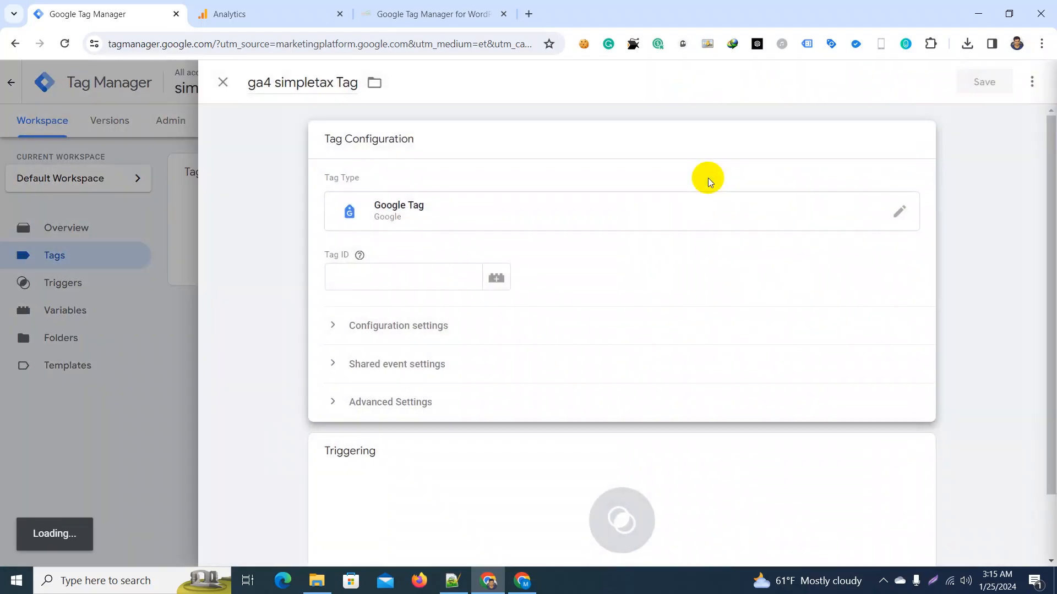
Step: Copy the measurement ID again from the Google Analytics web stream details and paste it as the Tag ID in Google Tag Manager
left_click_drag(328, 256, 360, 255)
left_click(340, 256)
left_click(342, 275)
left_click(394, 243)
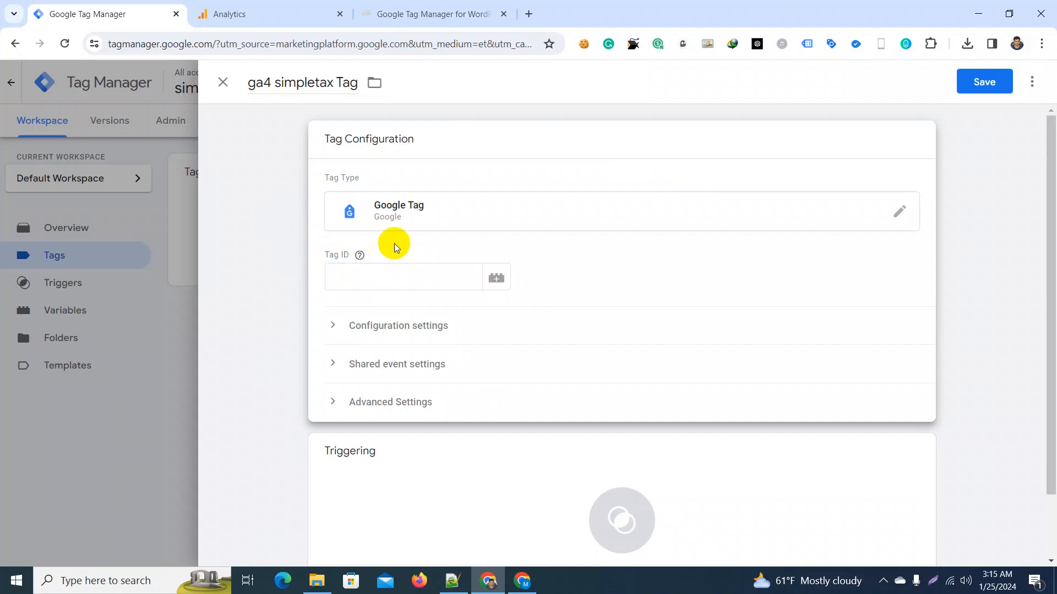
left_click(363, 271)
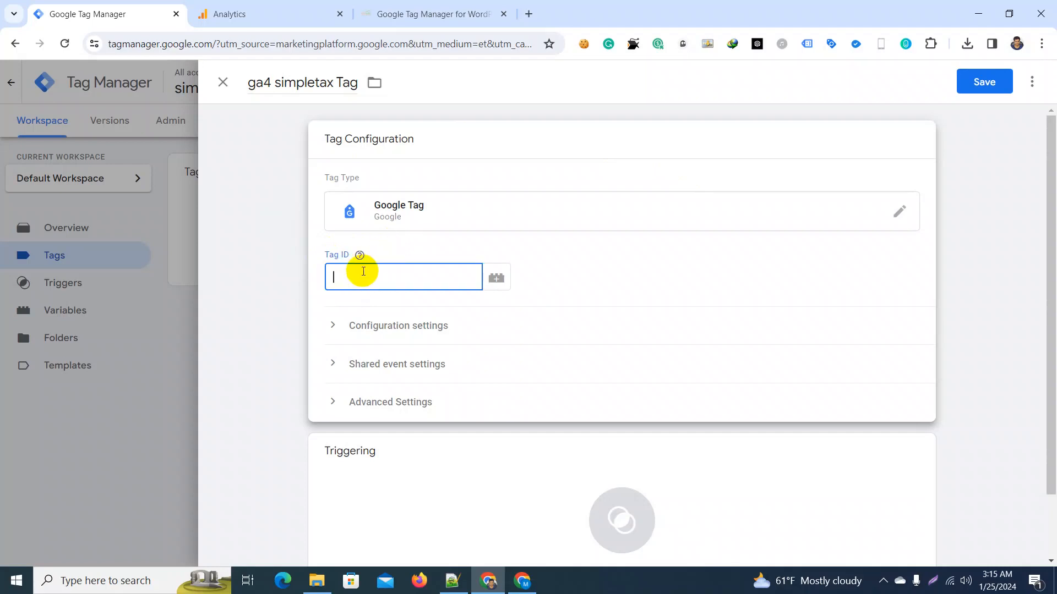
left_click(279, 11)
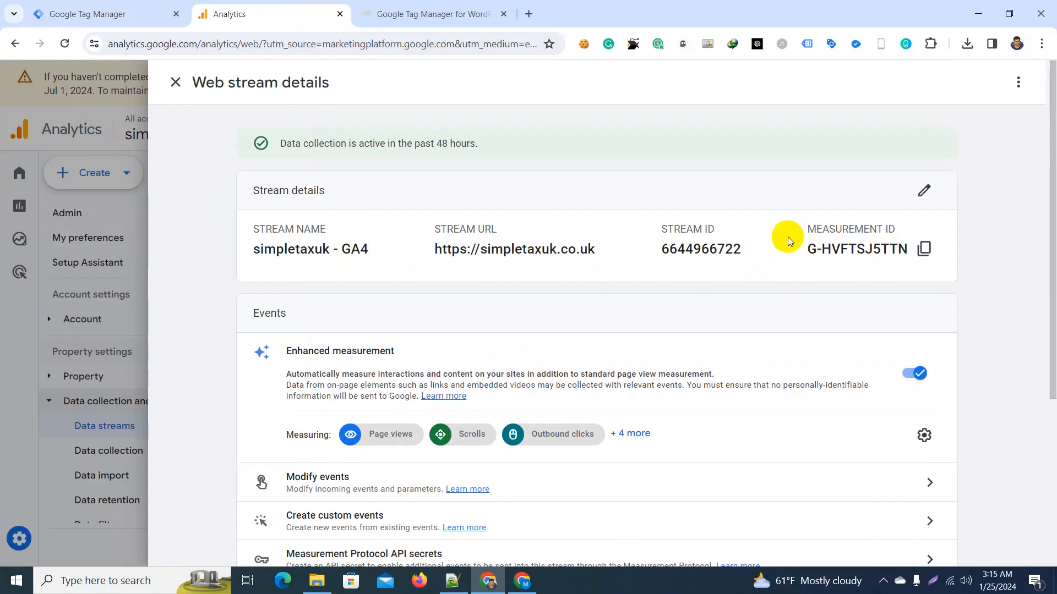
left_click(938, 245)
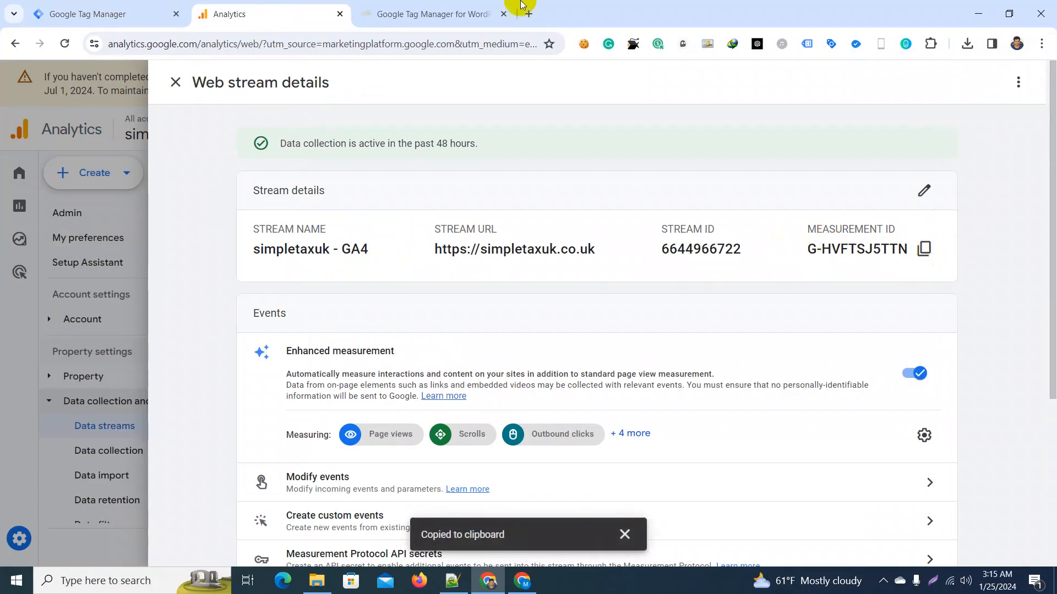
left_click(927, 250)
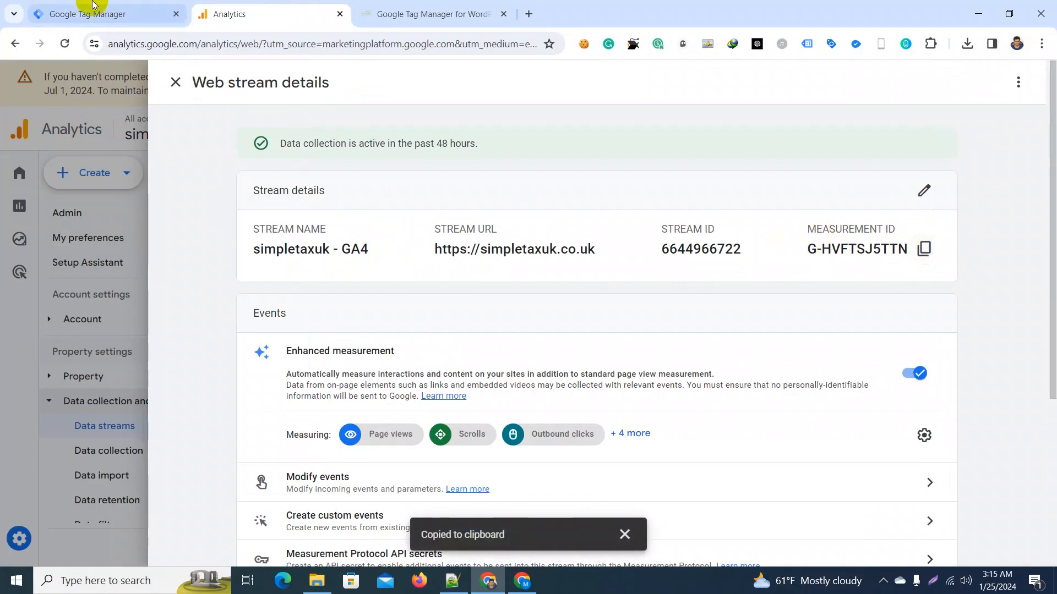
left_click(86, 12)
left_click(341, 278)
right_click(341, 278)
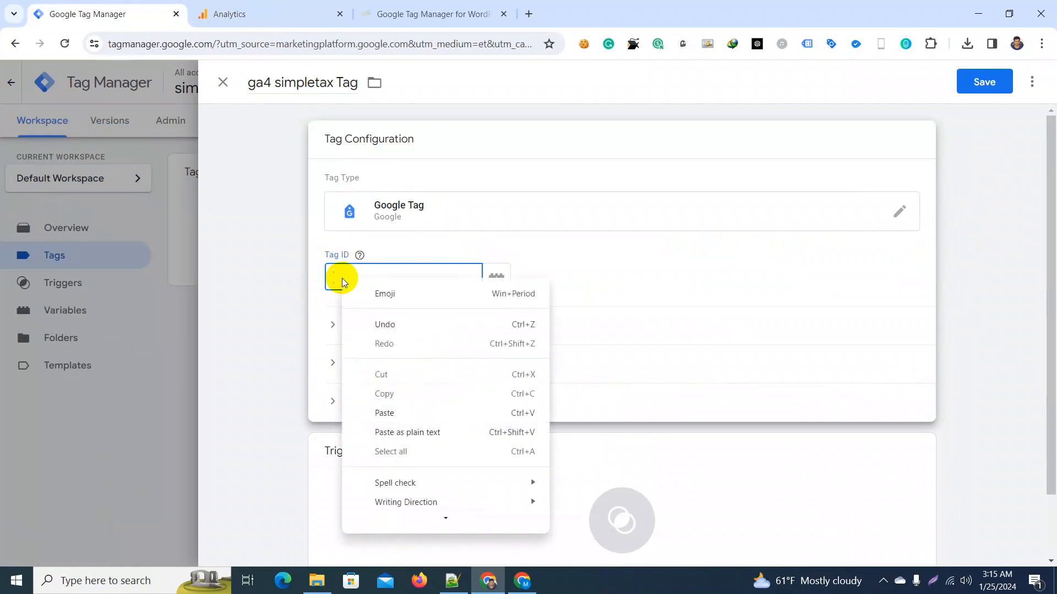
left_click(384, 413)
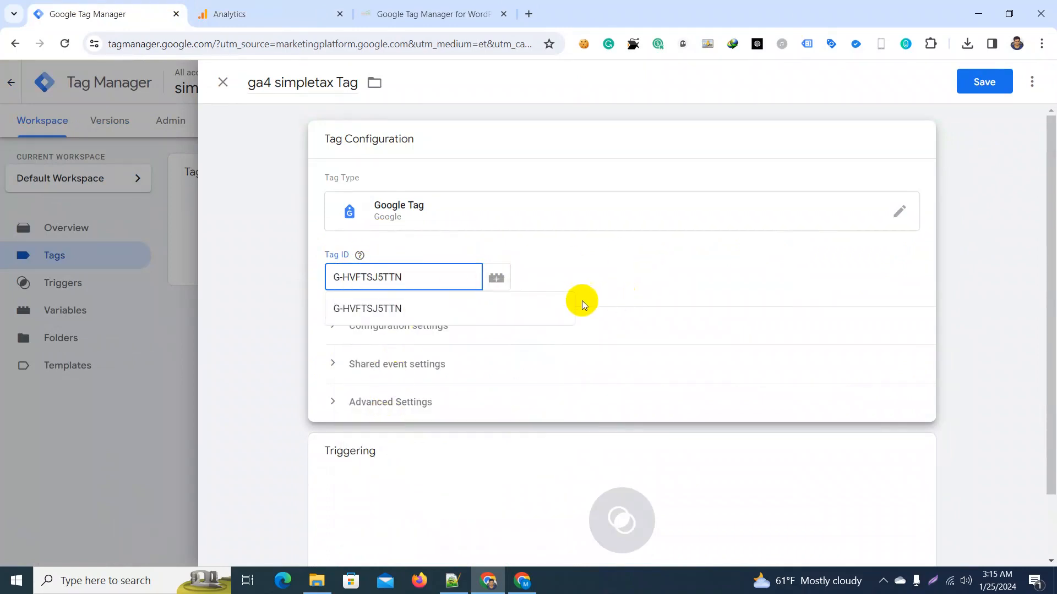
Step: Set the tag's firing trigger to All Pages and save the tag
scroll(595, 264, "down", 2)
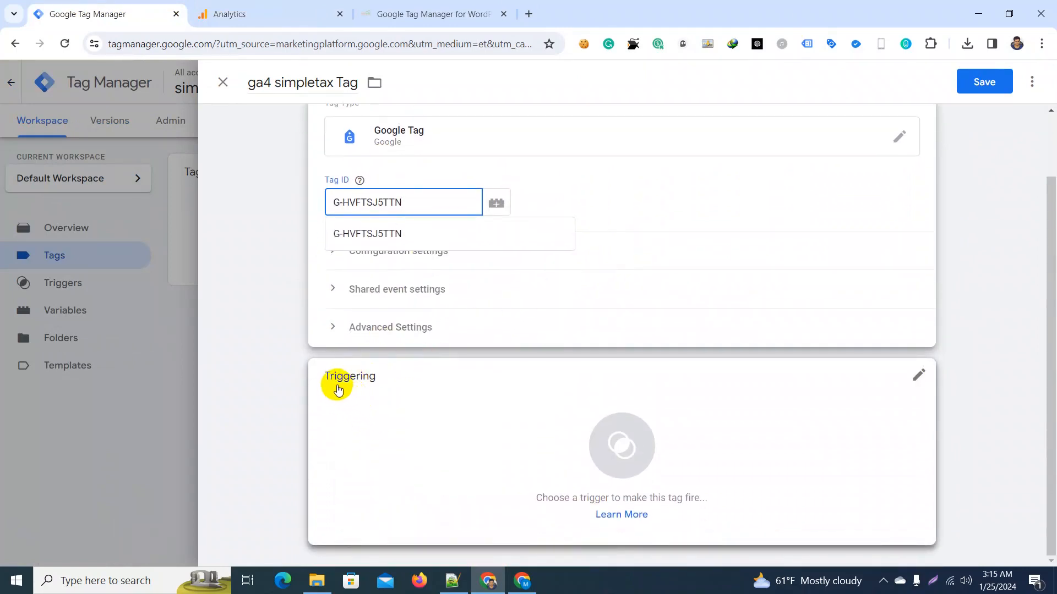
left_click(632, 445)
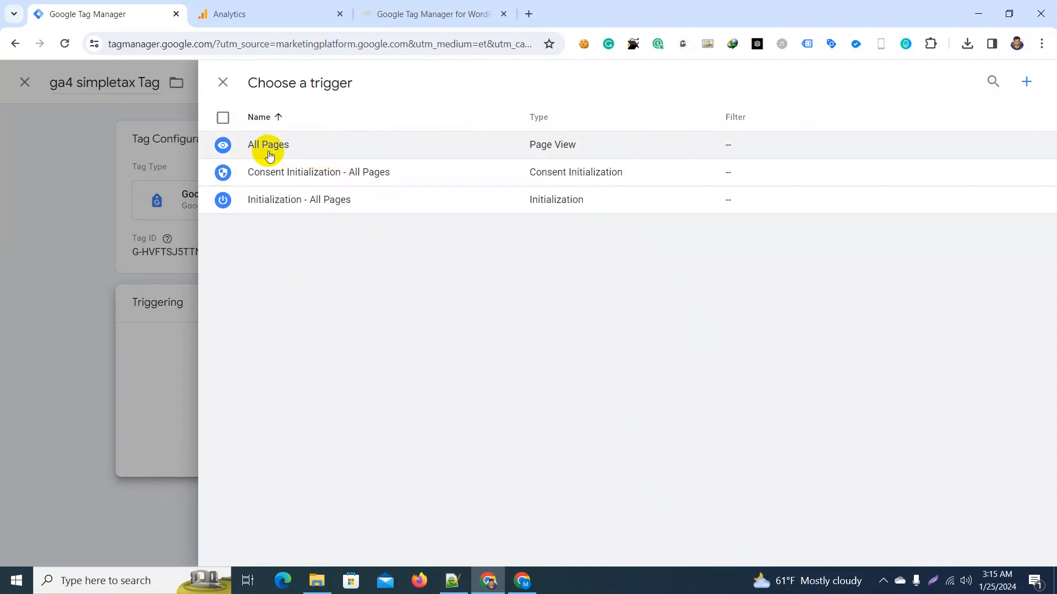
left_click(308, 154)
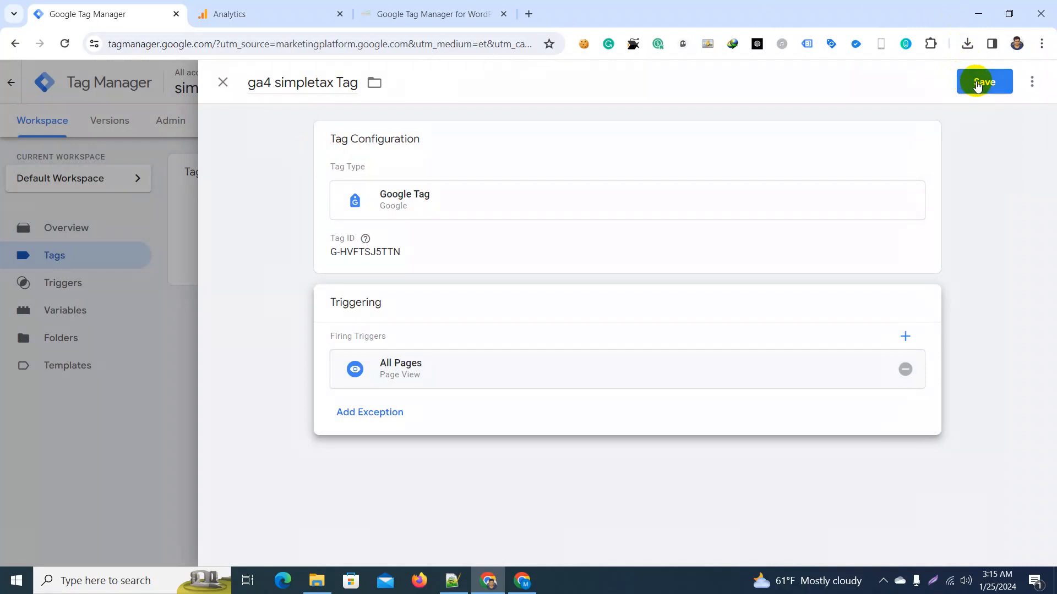
left_click(976, 83)
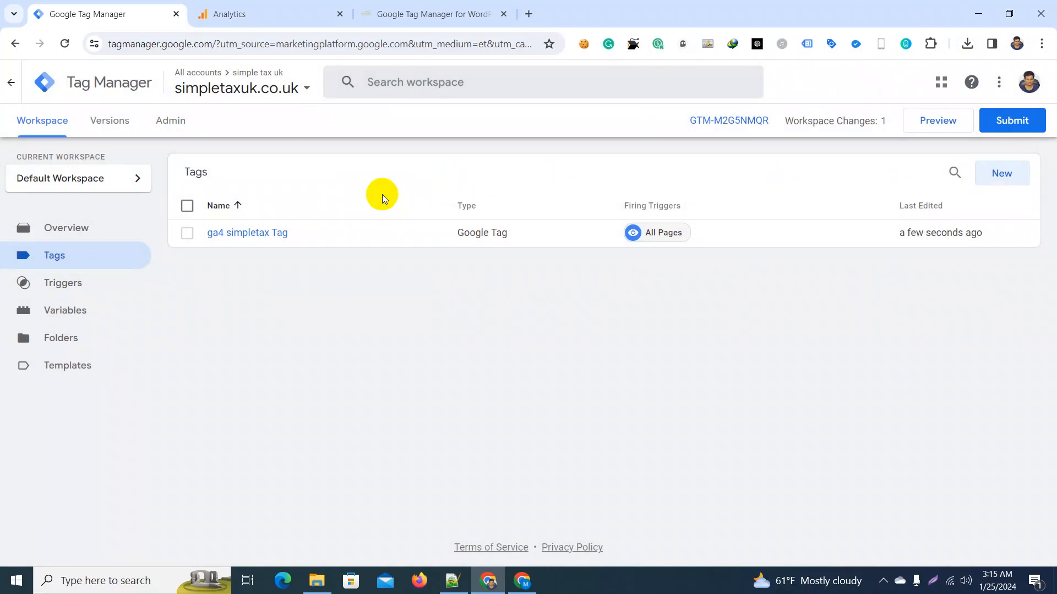
left_click(936, 124)
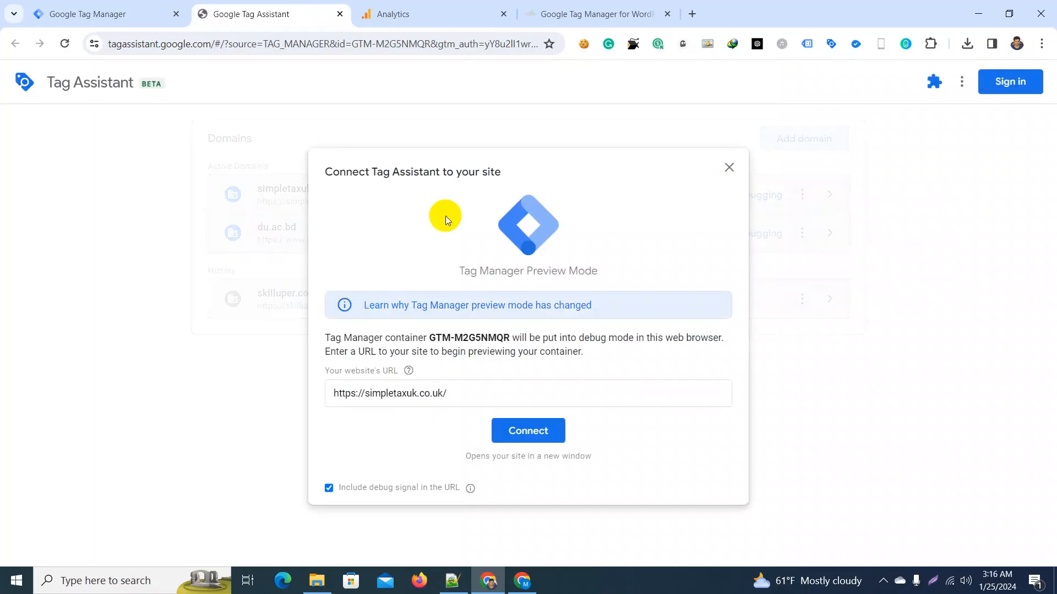
left_click(455, 394)
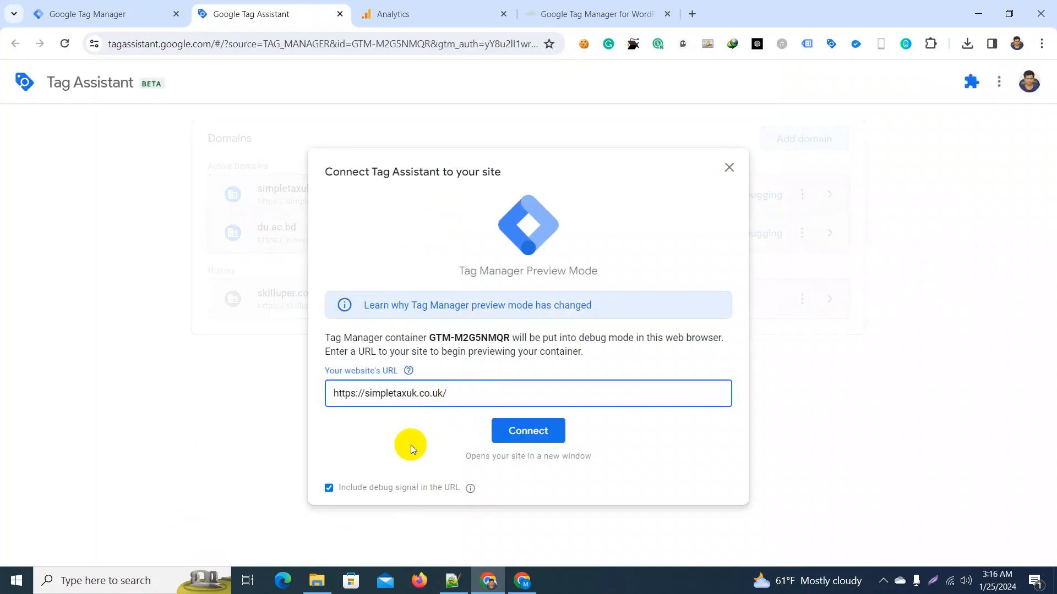
left_click(526, 434)
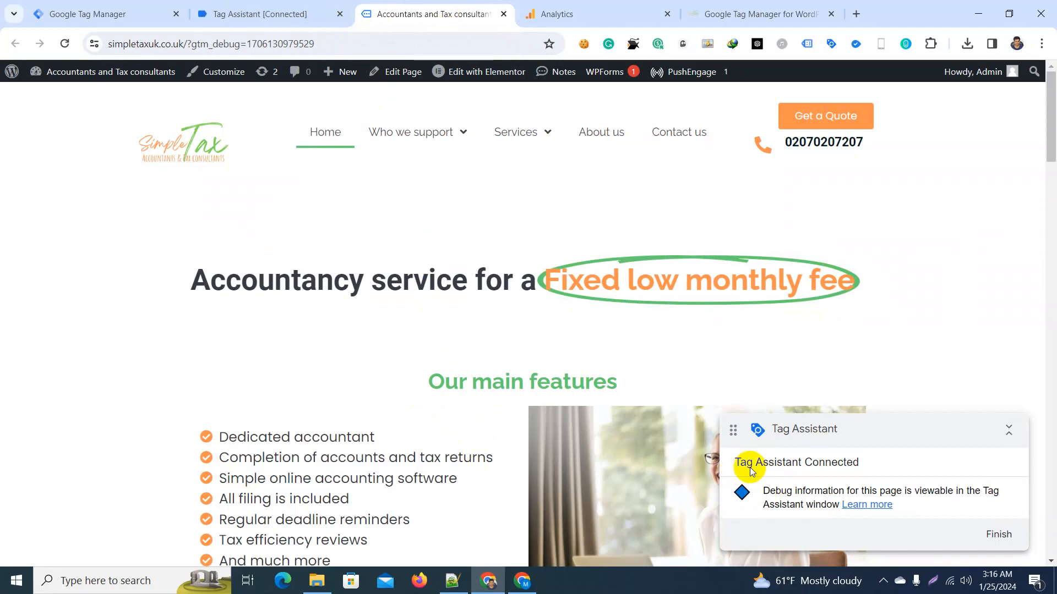
left_click(287, 6)
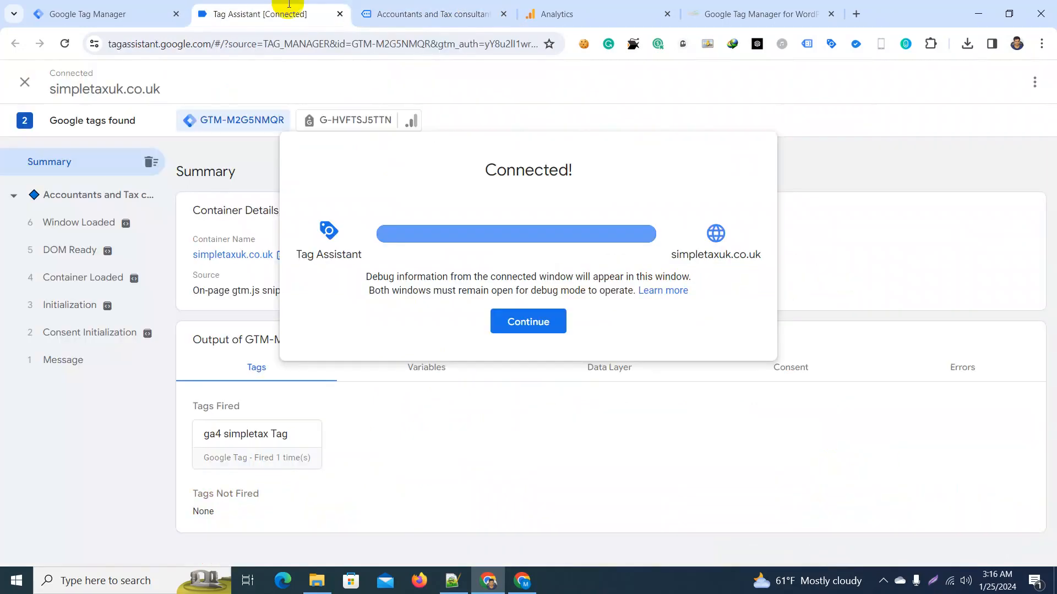
left_click(498, 320)
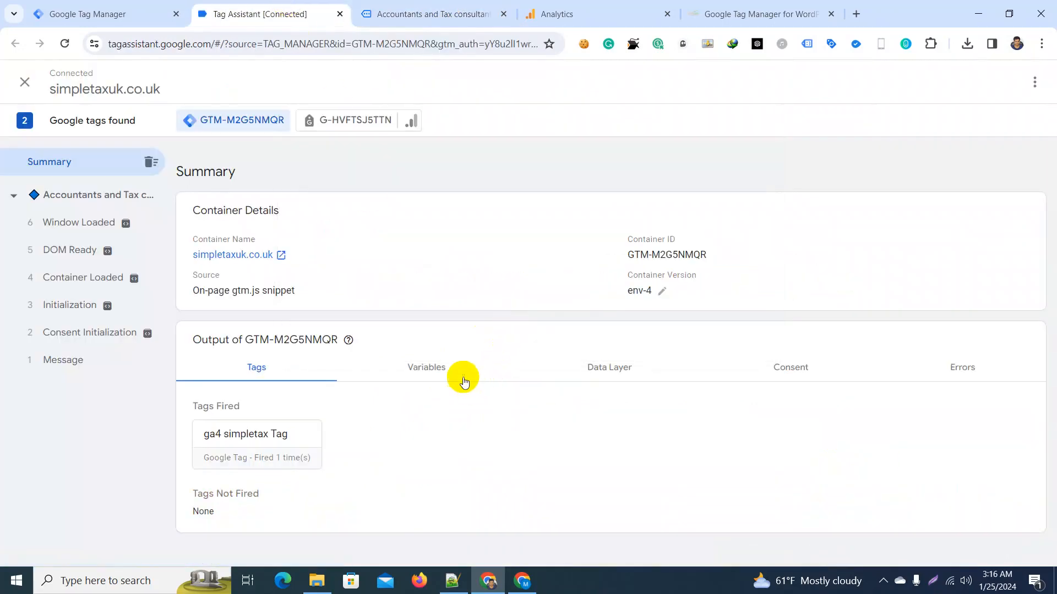
Step: Check the GA4 tag and container summaries in Tag Assistant against the ga4 simpletax Tag's configuration in Google Tag Manager
left_click(349, 121)
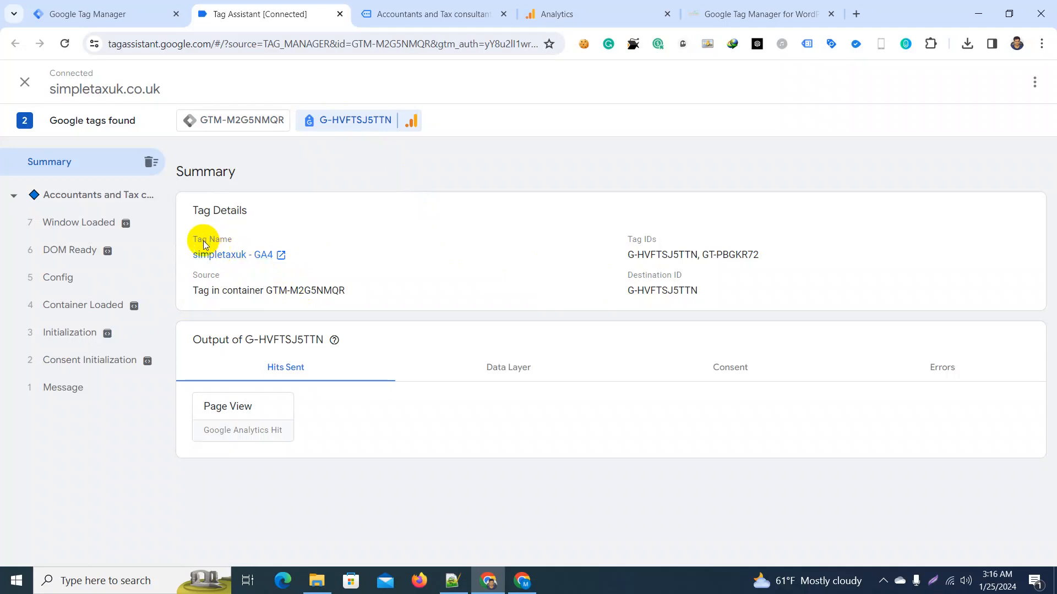
left_click(107, 14)
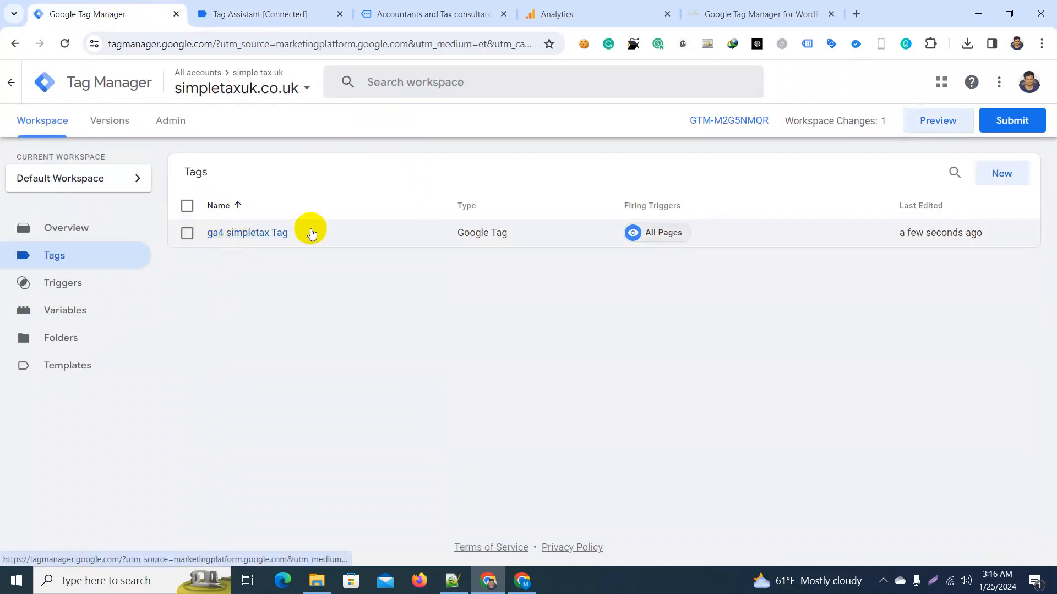
left_click(282, 235)
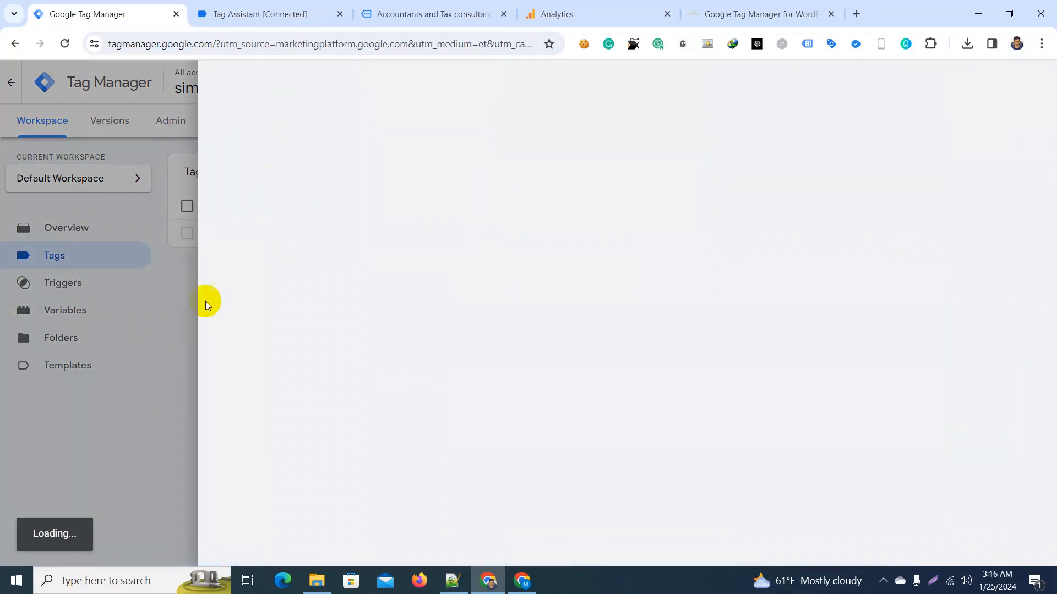
left_click(268, 7)
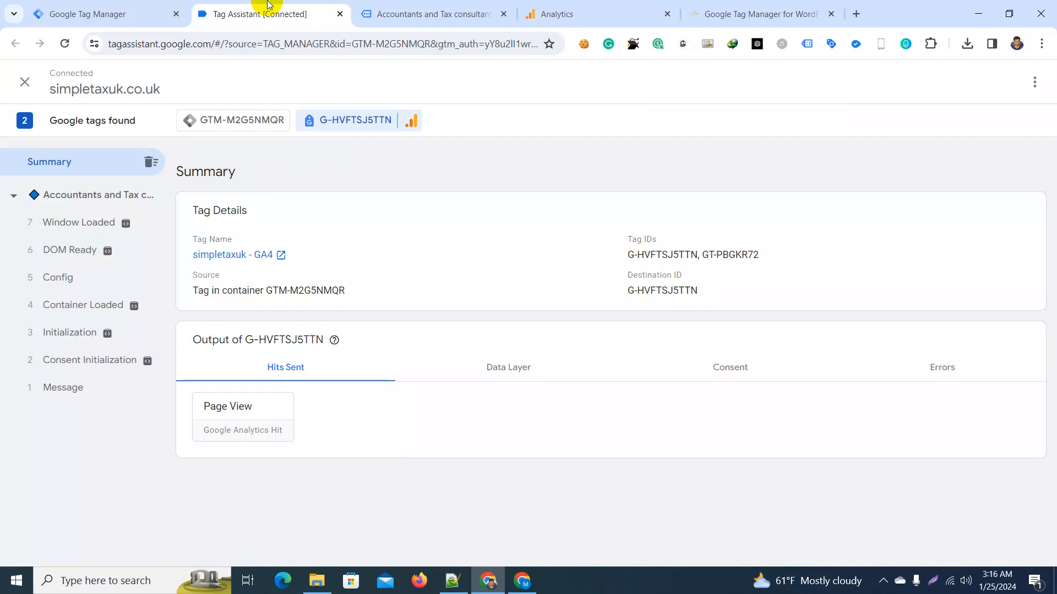
left_click(164, 9)
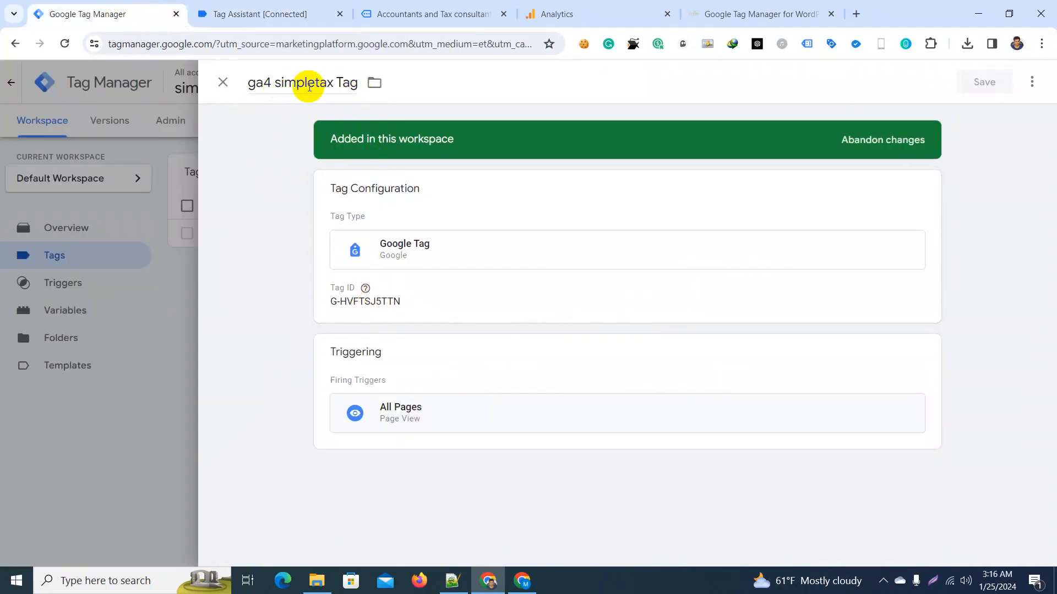
left_click(218, 11)
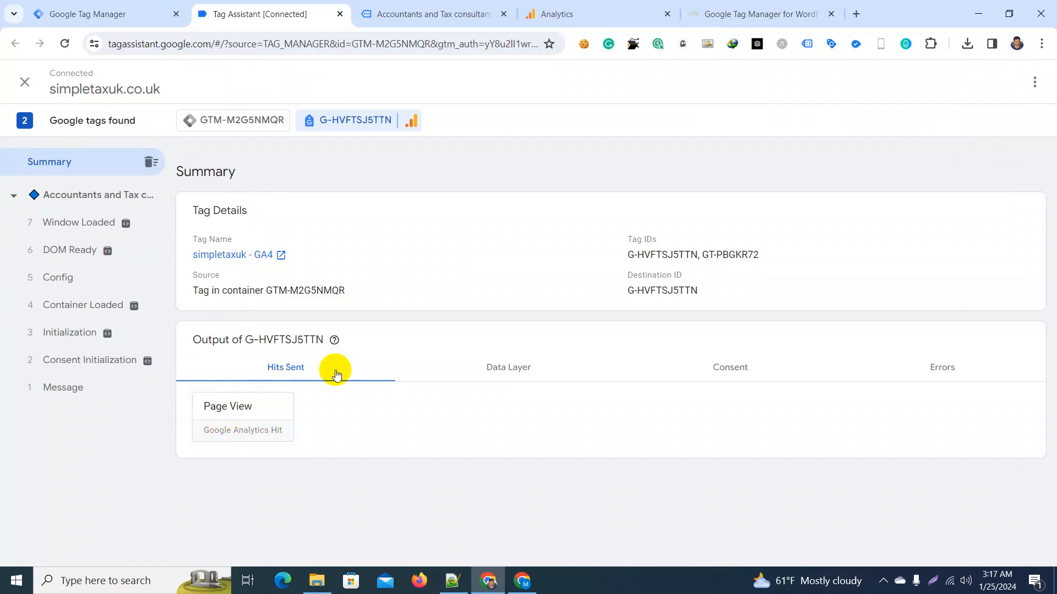
left_click(232, 120)
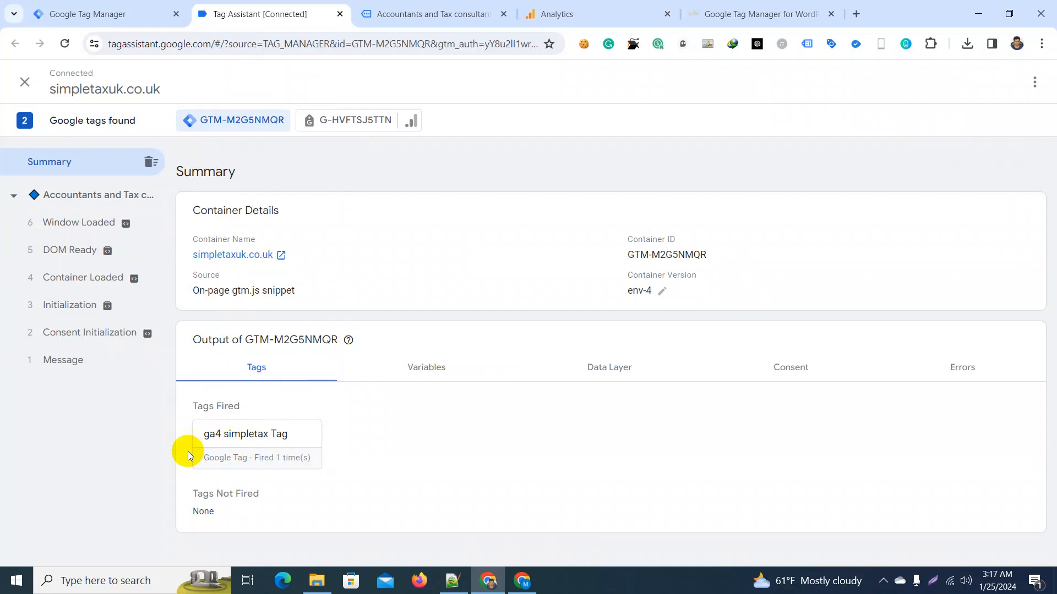
Step: Switch to Google Tag Manager and publish the workspace changes to the Live environment without a version name or description
left_click(64, 4)
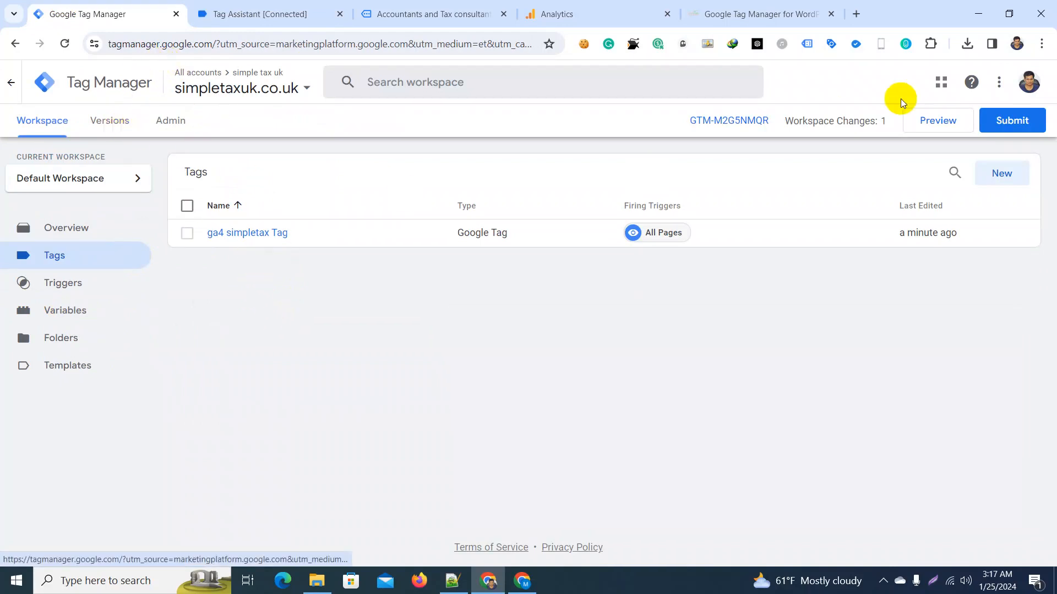
left_click(996, 126)
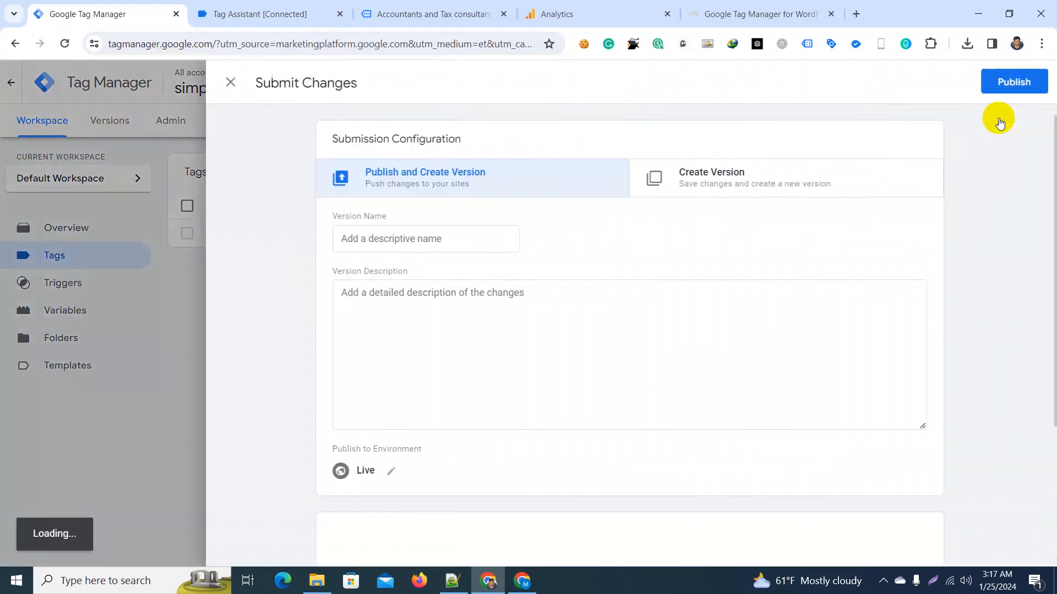
left_click(1007, 83)
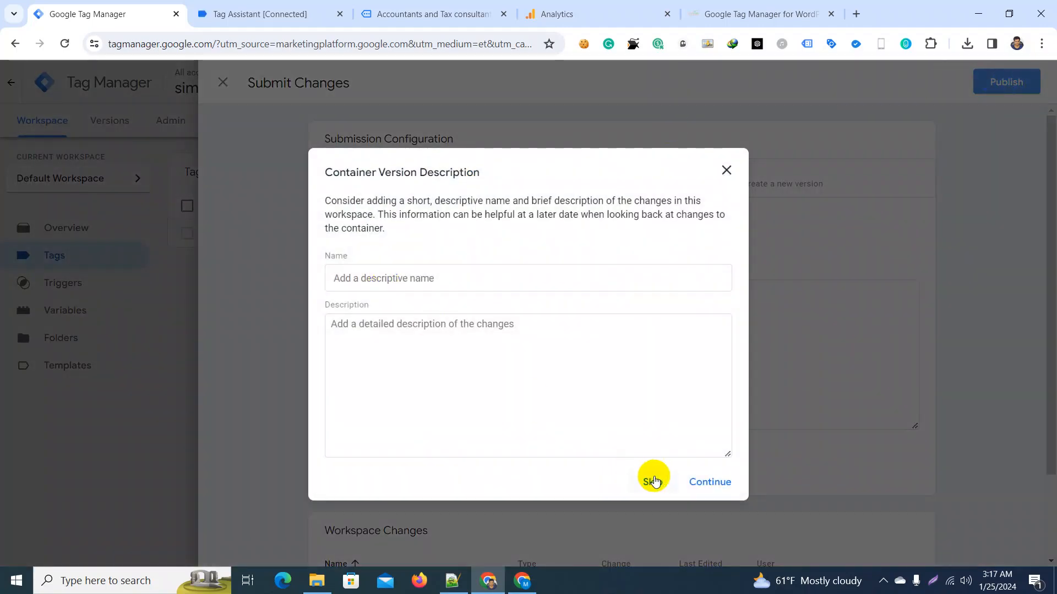
left_click(708, 481)
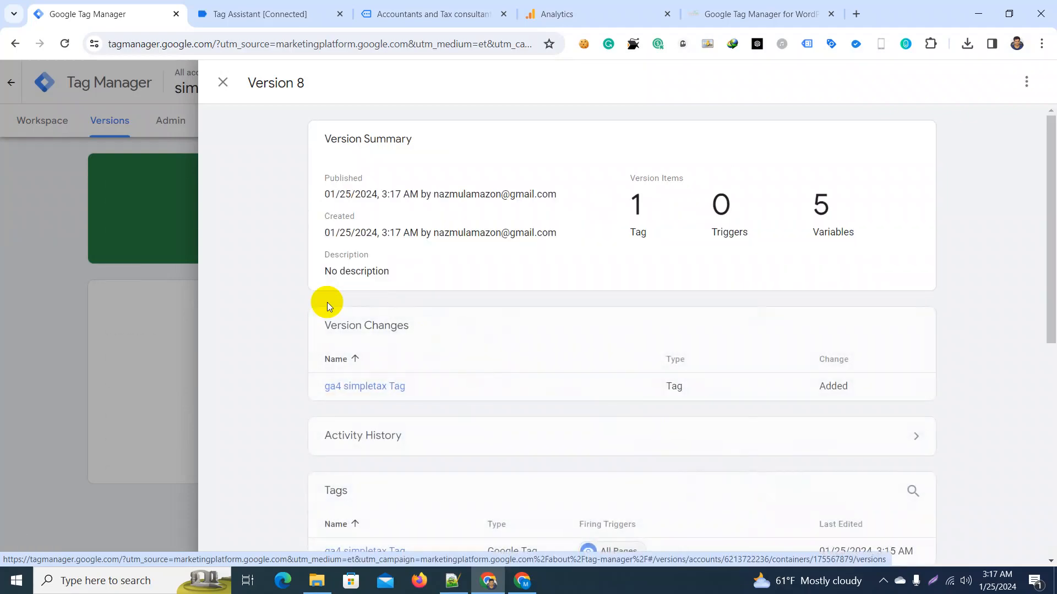
Step: Switch to Google Analytics, look through the web stream details, and open the Google tag's configuration settings
left_click(584, 4)
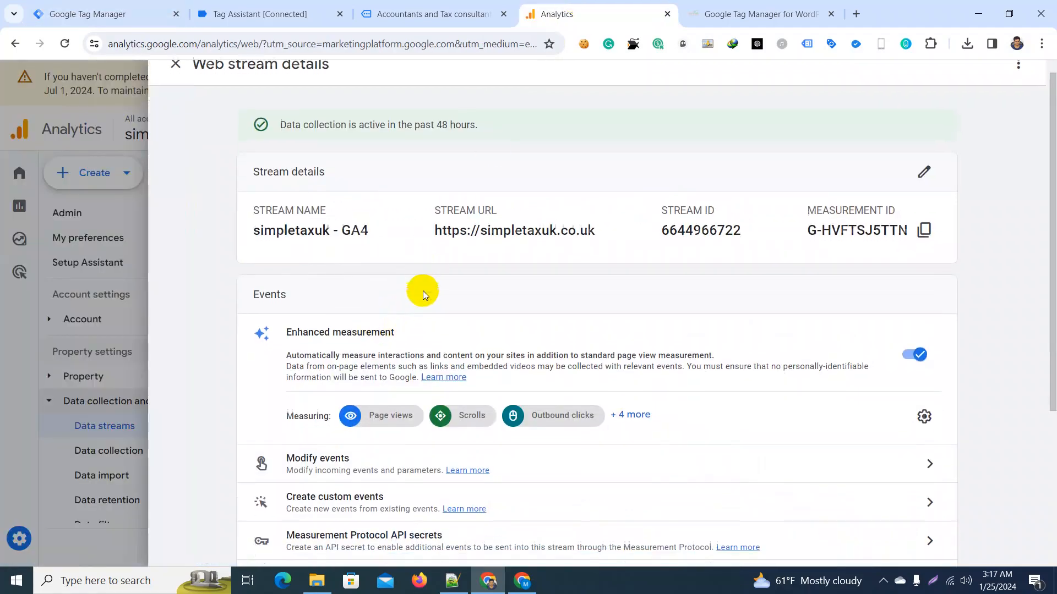
scroll(423, 292, "down", 4)
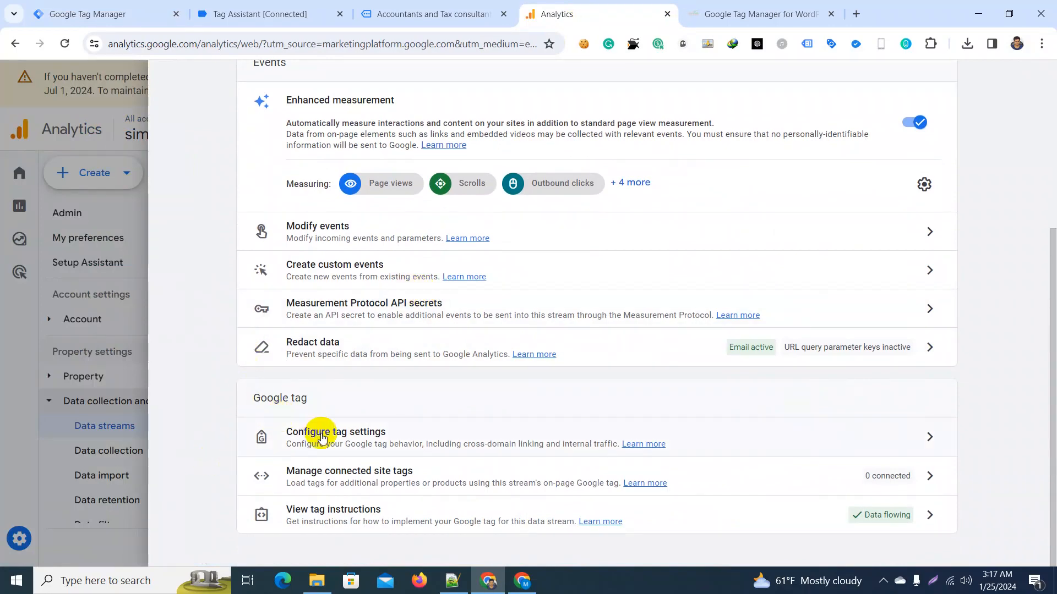
scroll(322, 437, "up", 4)
scroll(322, 437, "down", 4)
left_click(334, 444)
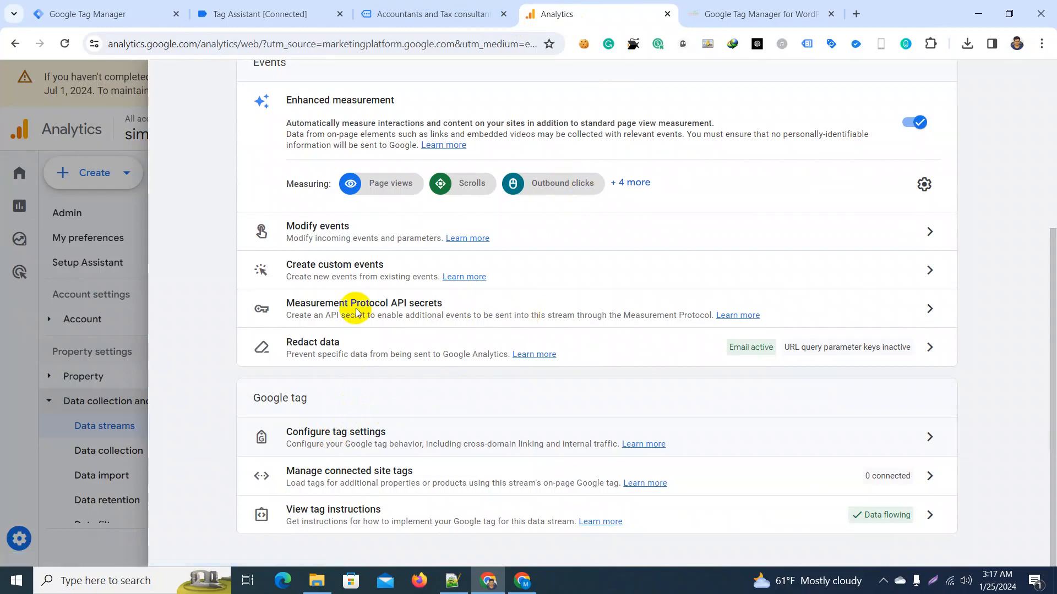
Step: Visit the site's homepage from the WordPress admin, enable Tag Assistant Legacy there, and reload the page
left_click(721, 12)
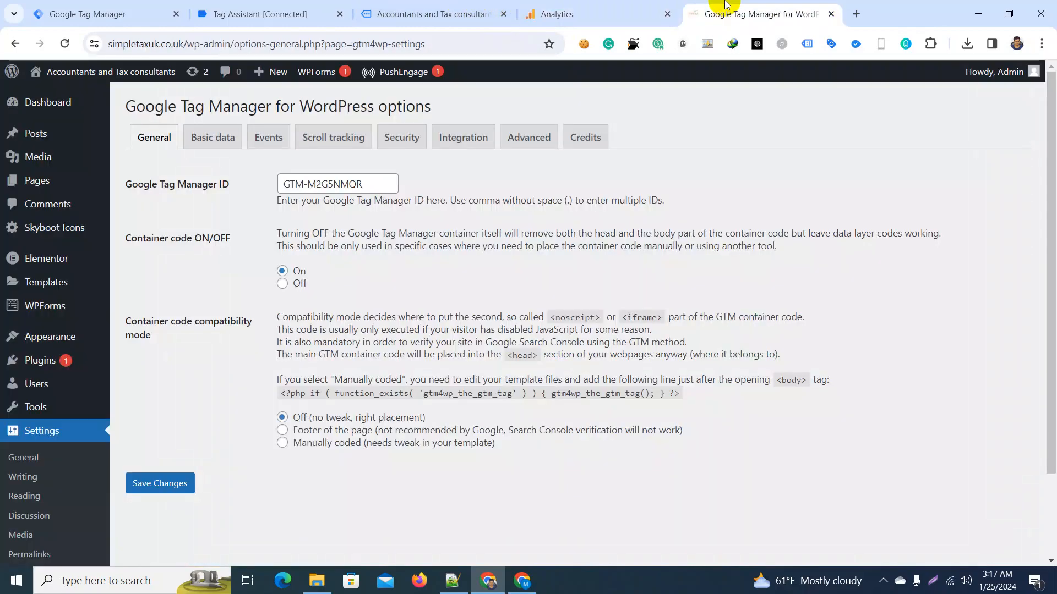
left_click(50, 94)
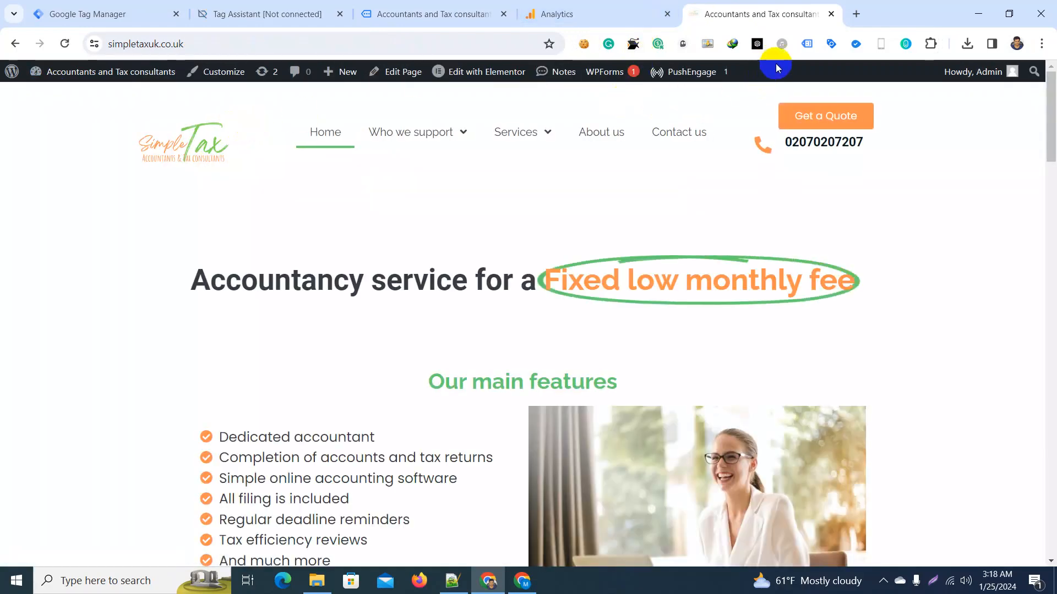
left_click(806, 44)
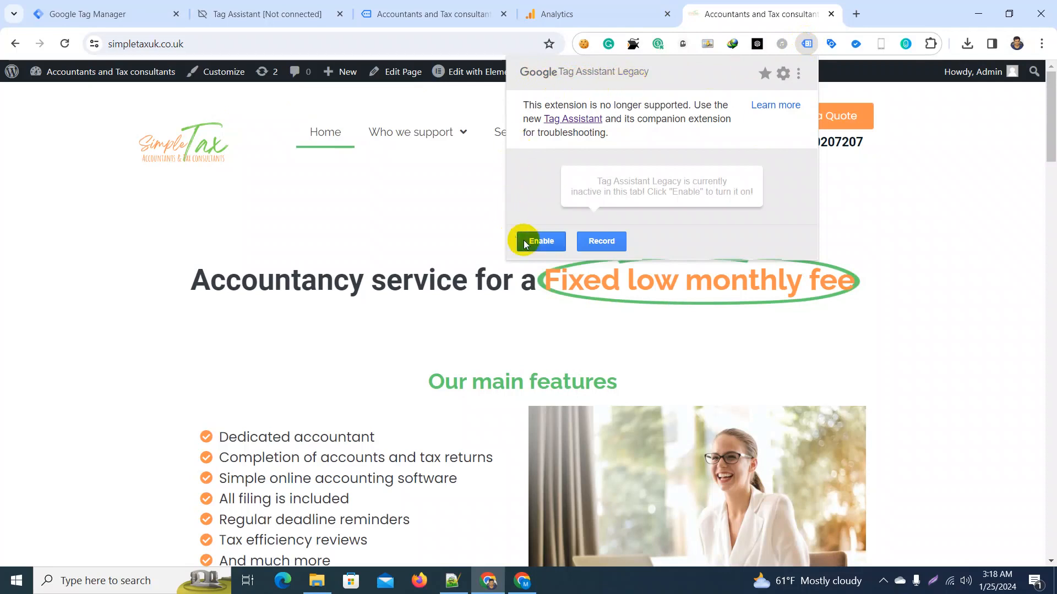
left_click(542, 241)
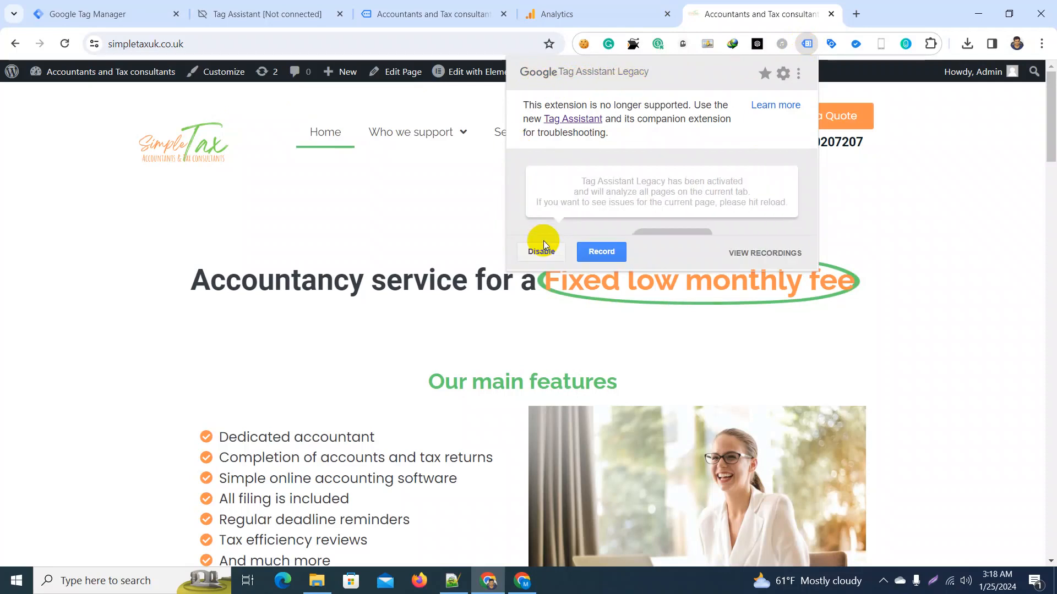
left_click(65, 43)
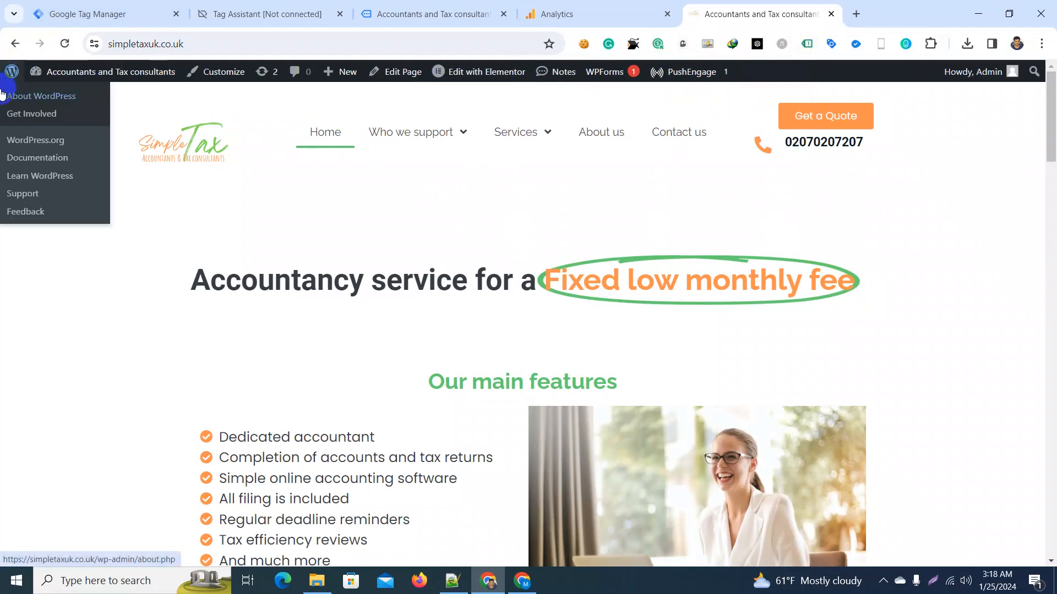
Step: Check the homepage's tag analysis in Tag Assistant Legacy and compare it with the Tag Assistant debug summary
left_click(807, 44)
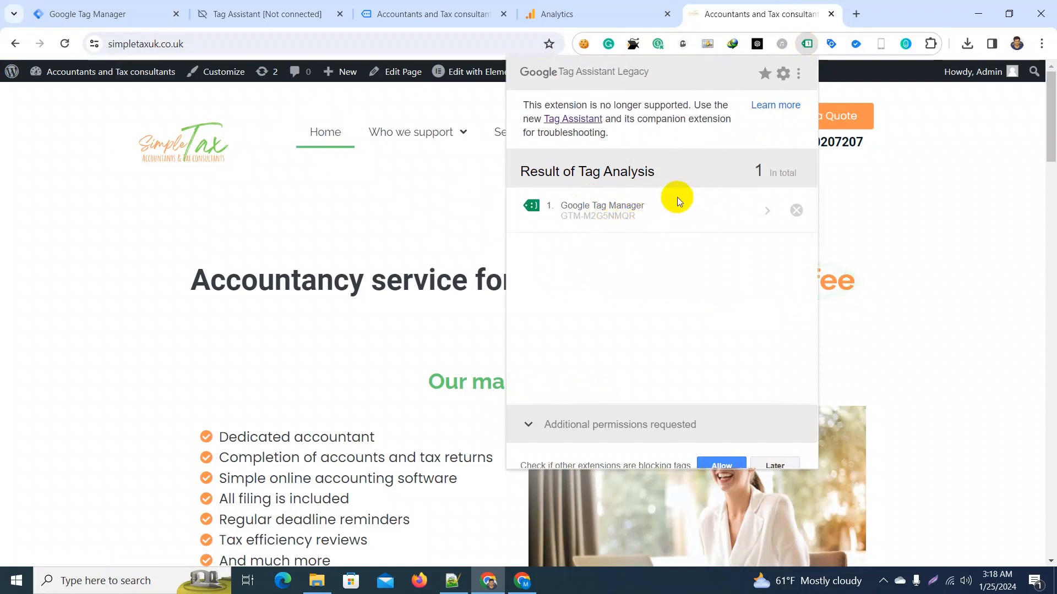
left_click(280, 7)
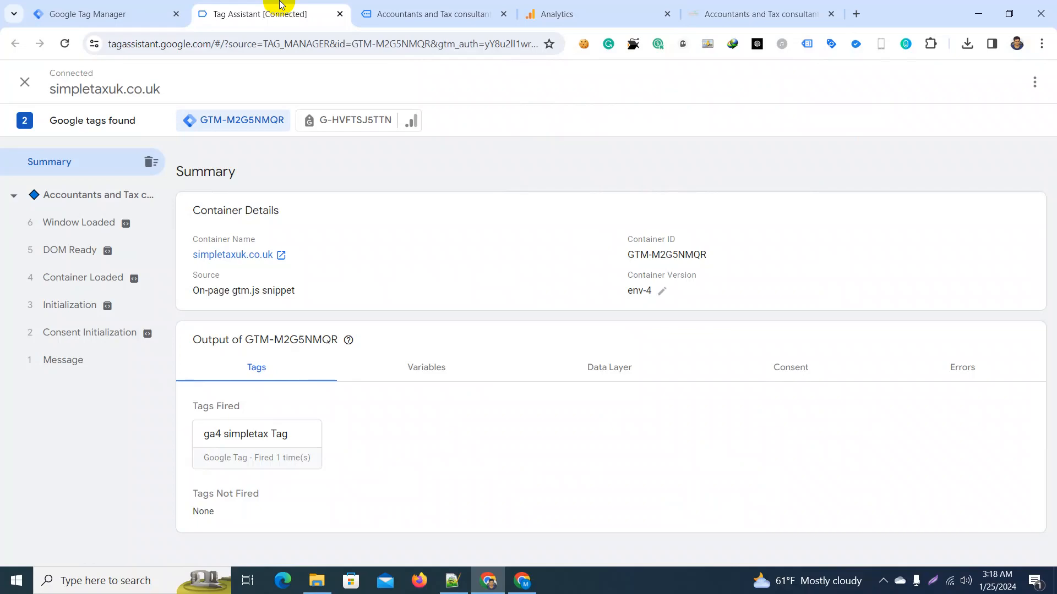
left_click(753, 7)
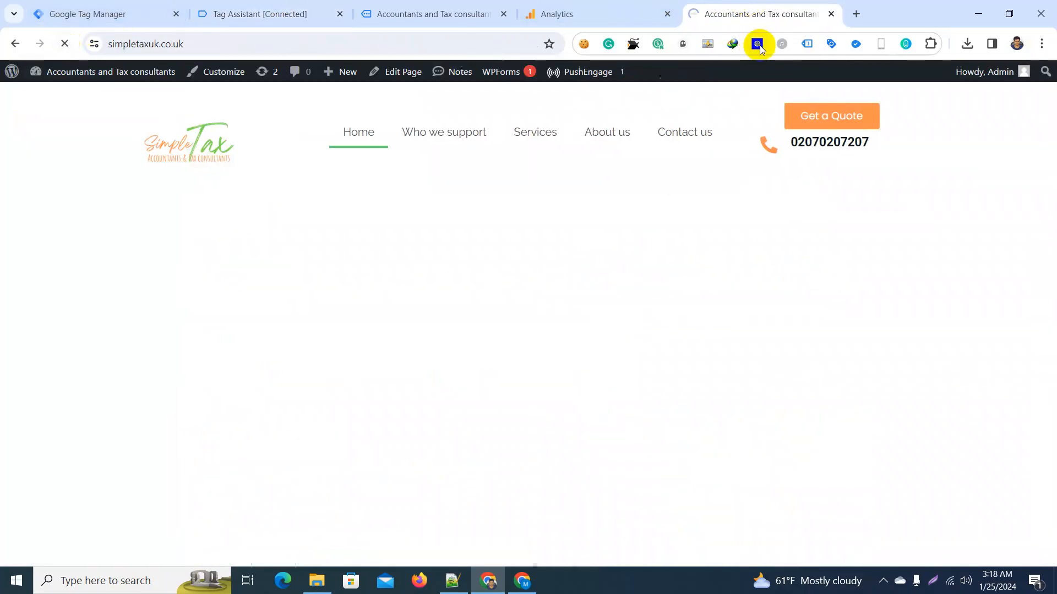
left_click(807, 44)
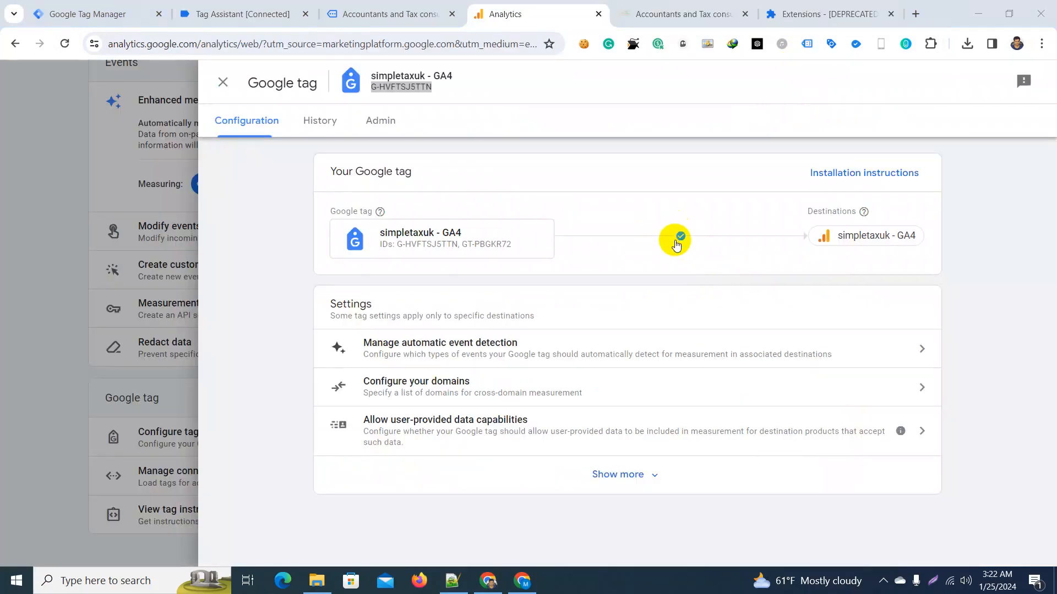
mouse_move(679, 242)
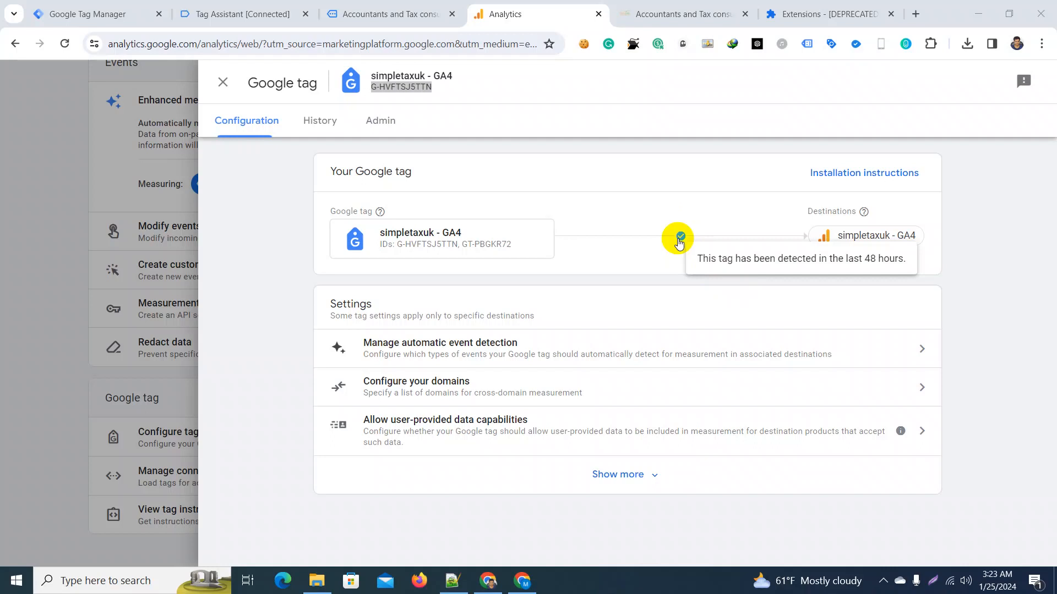
Step: Return to the homepage from Google Analytics and review the Tag Assistant Legacy analysis and extension name, closing it when done
left_click(687, 12)
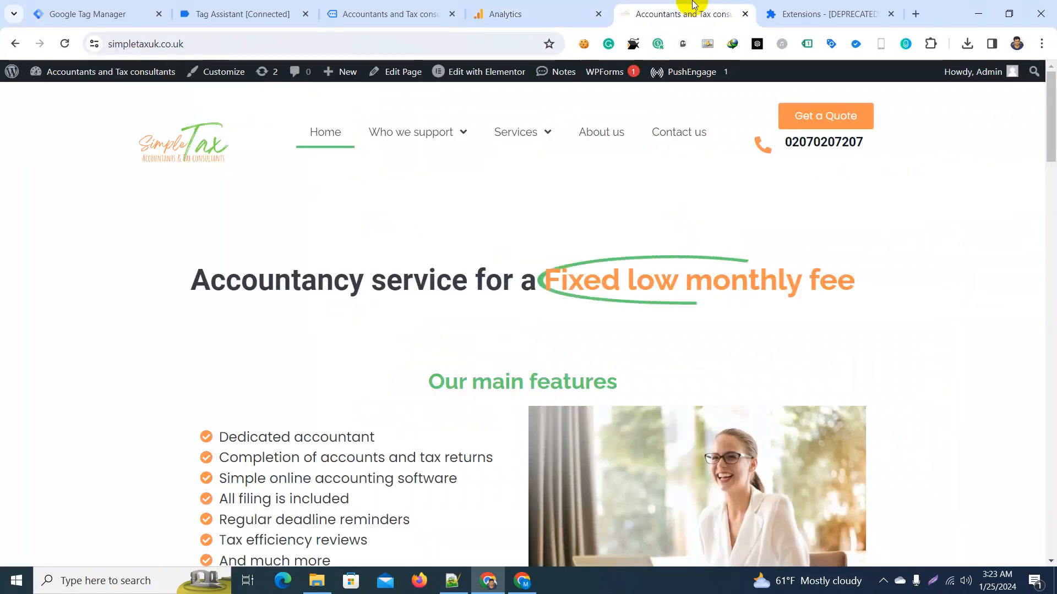
left_click(807, 44)
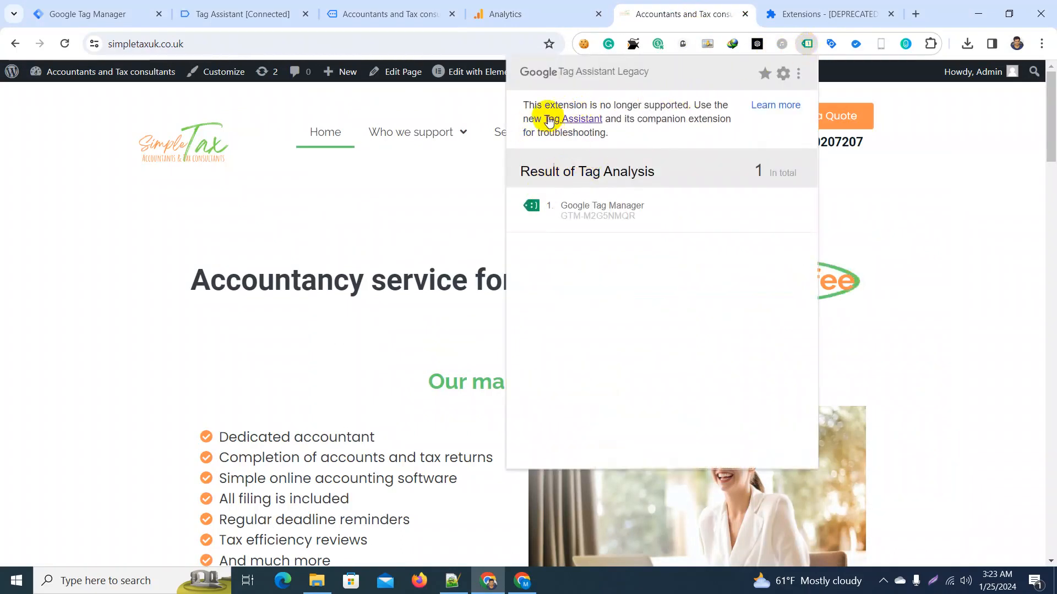
triple_click(579, 74)
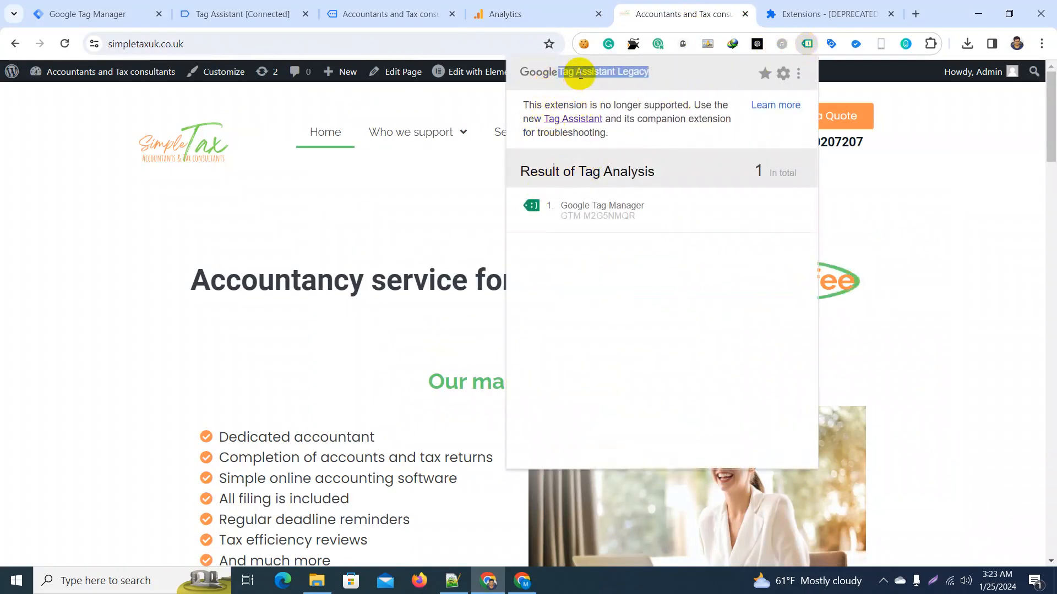
left_click(578, 73)
left_click(74, 255)
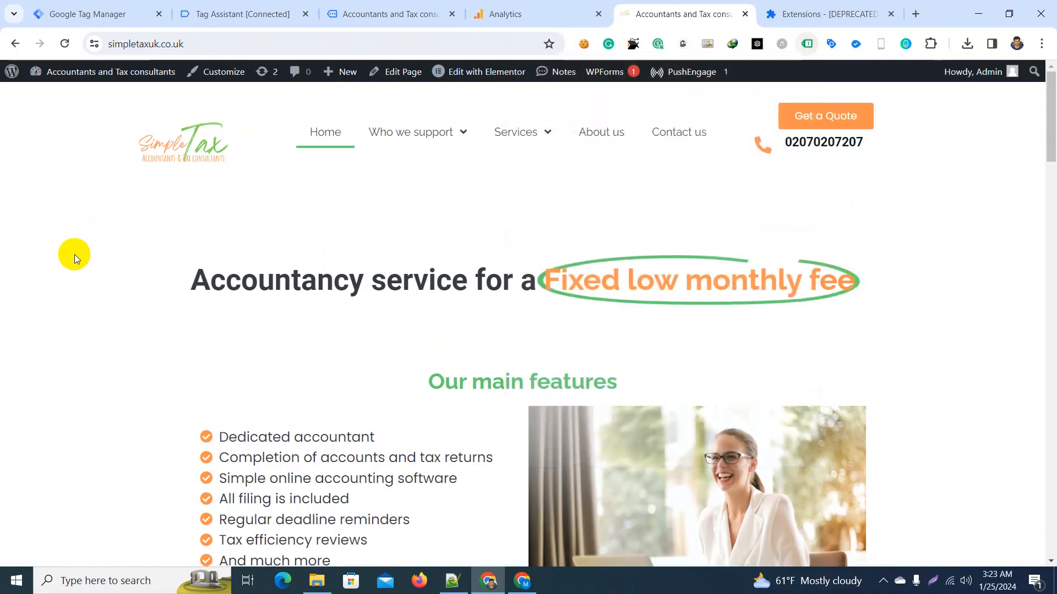